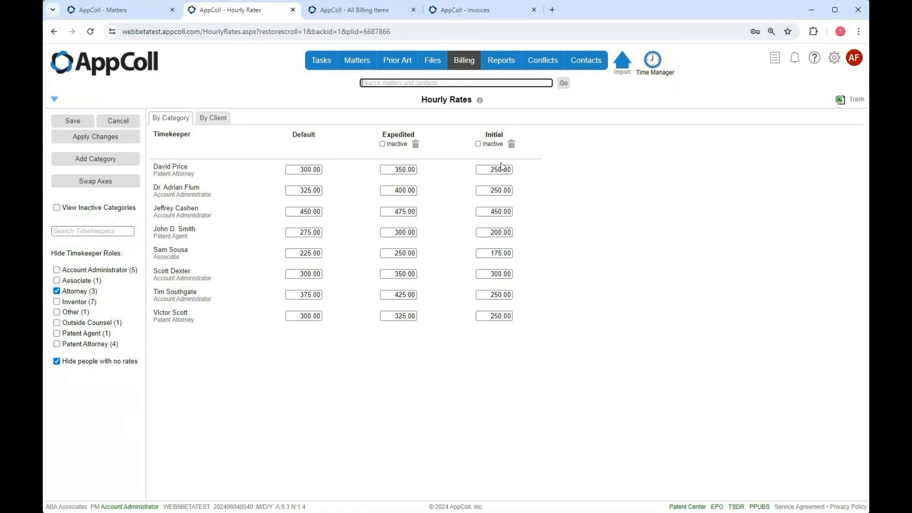
- Add a rate category named 2025 Rates with rates copied from Default, and apply the changes
click(110, 159)
click(391, 136)
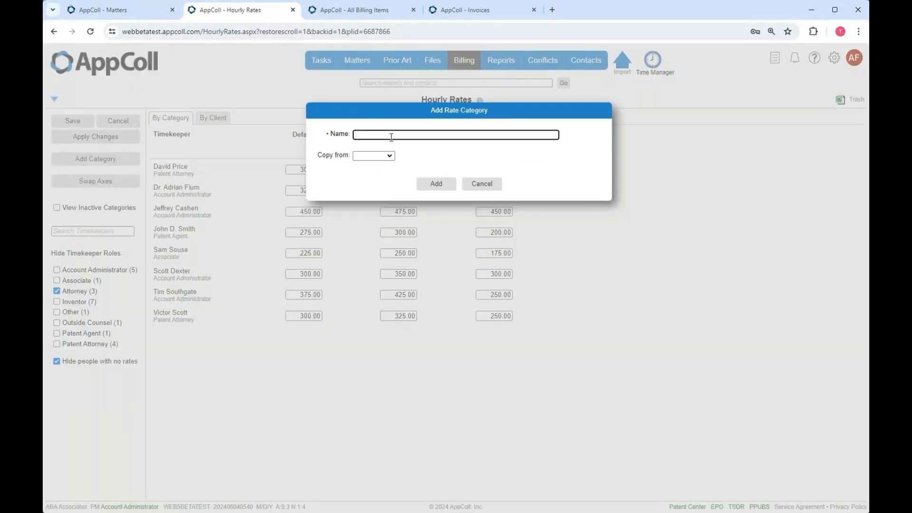
text(2025 Rates)
click(384, 156)
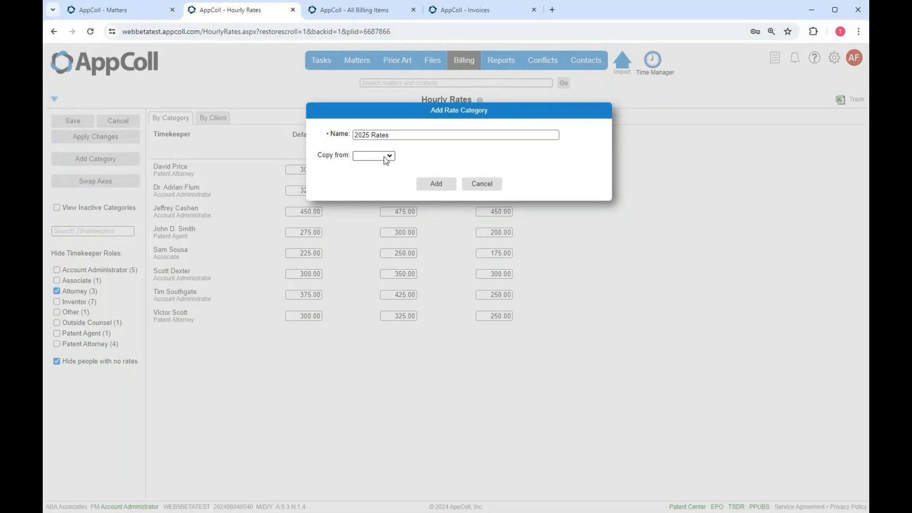
click(437, 184)
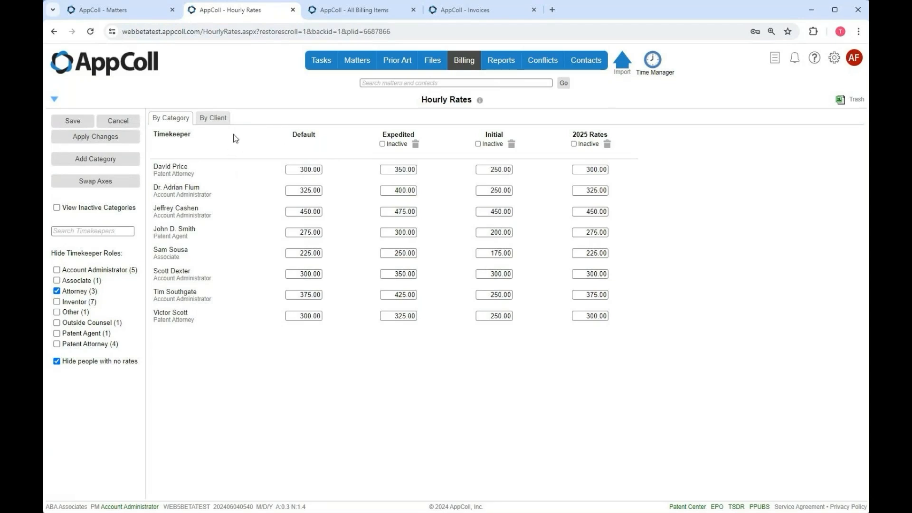
click(403, 172)
click(133, 139)
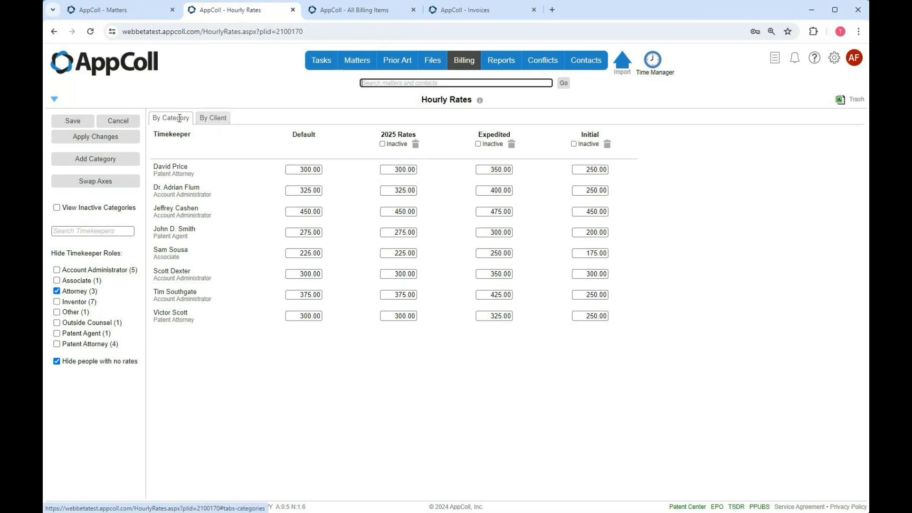
- Swap the rate table's axes between timekeepers and categories, ending with timekeepers as rows
click(103, 184)
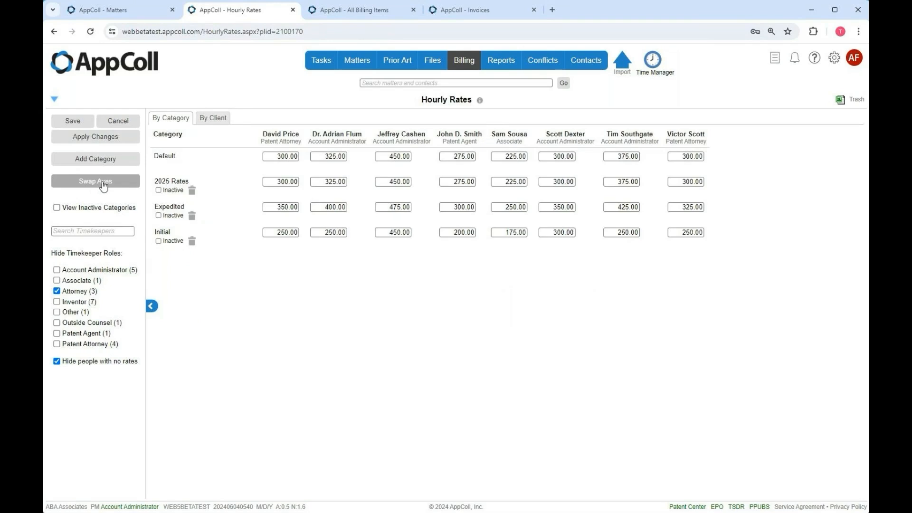
click(103, 185)
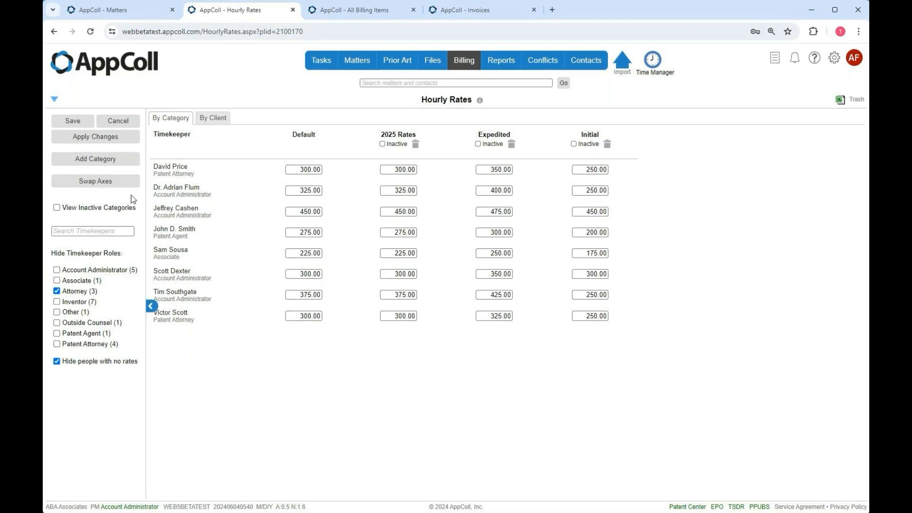
click(96, 189)
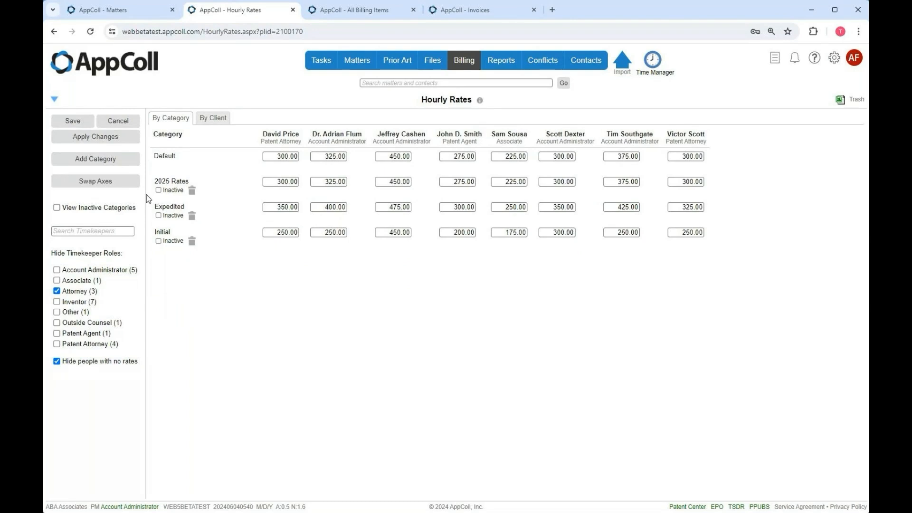
click(117, 186)
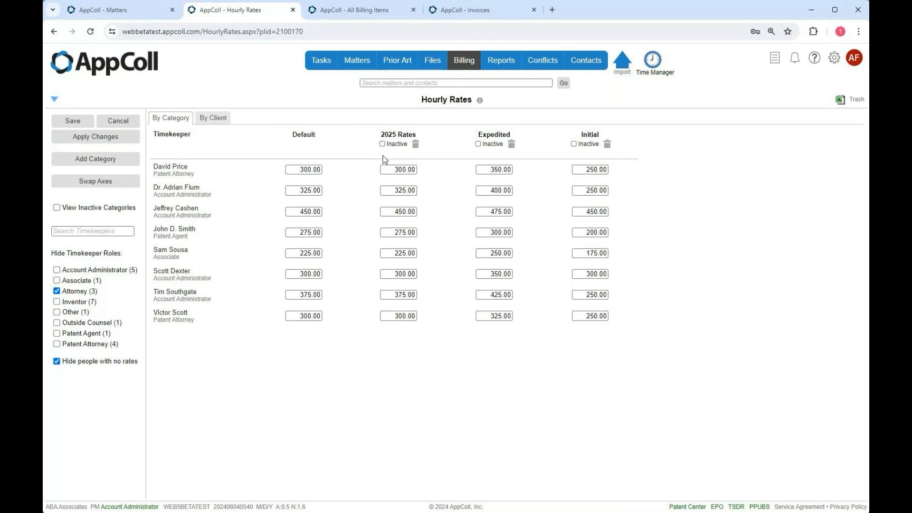
- Mark the 2025 Rates category inactive, show the inactive categories, and make it active again
click(382, 144)
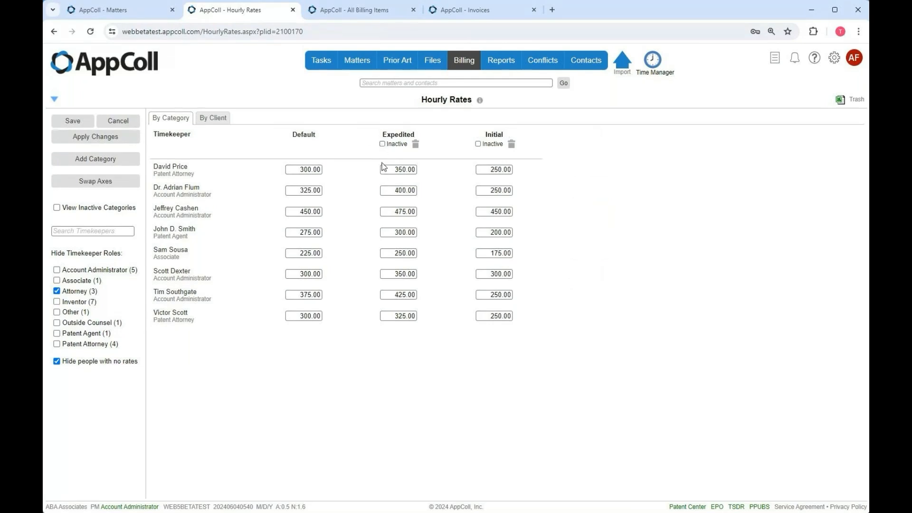
click(57, 208)
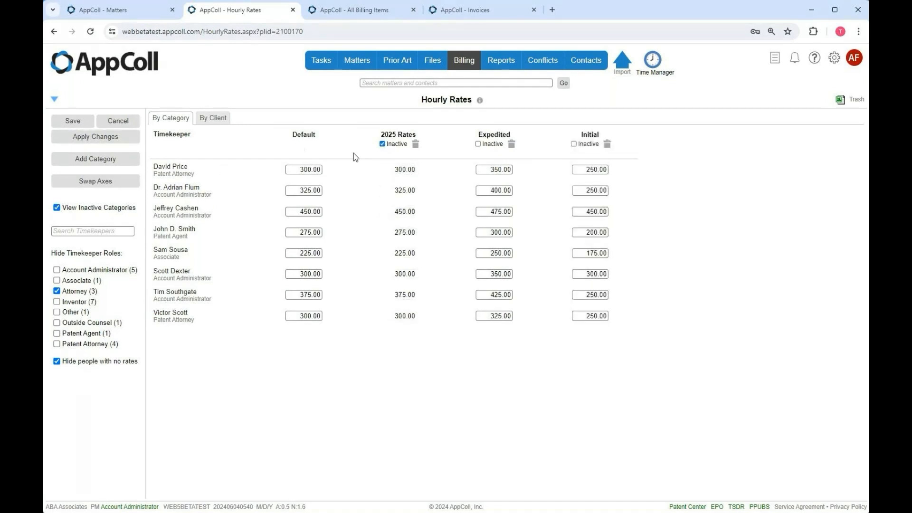
click(383, 143)
- Filter the timekeepers by part of a surname and clear the search
click(78, 232)
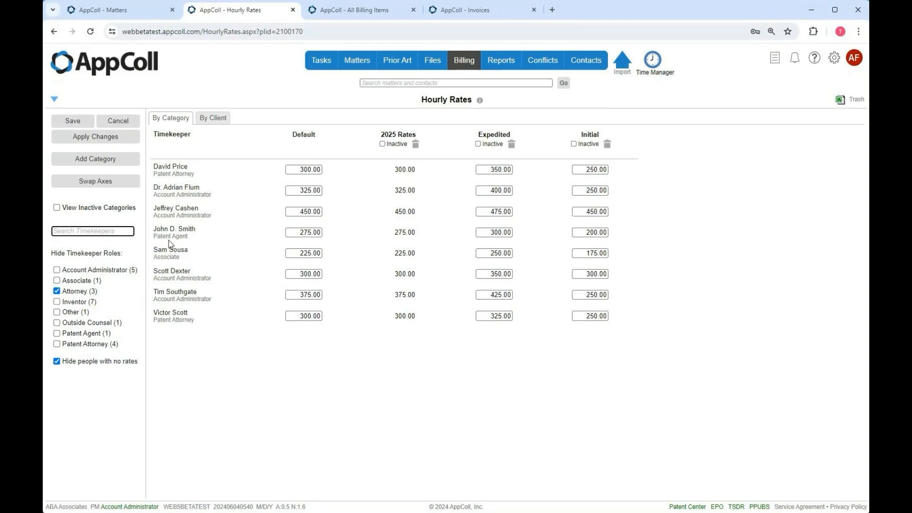
text(smit)
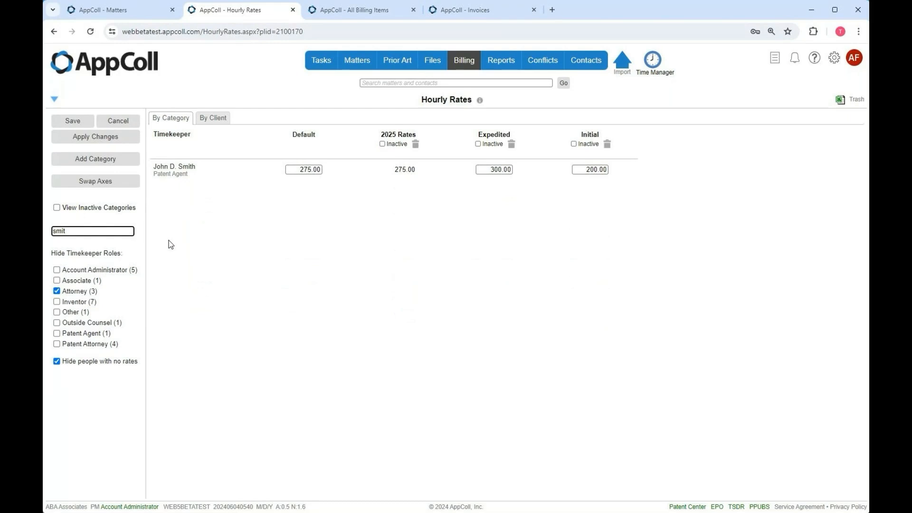
key(BackSpace)
key(BackSpace)
key(BackSpace)
key(BackSpace)
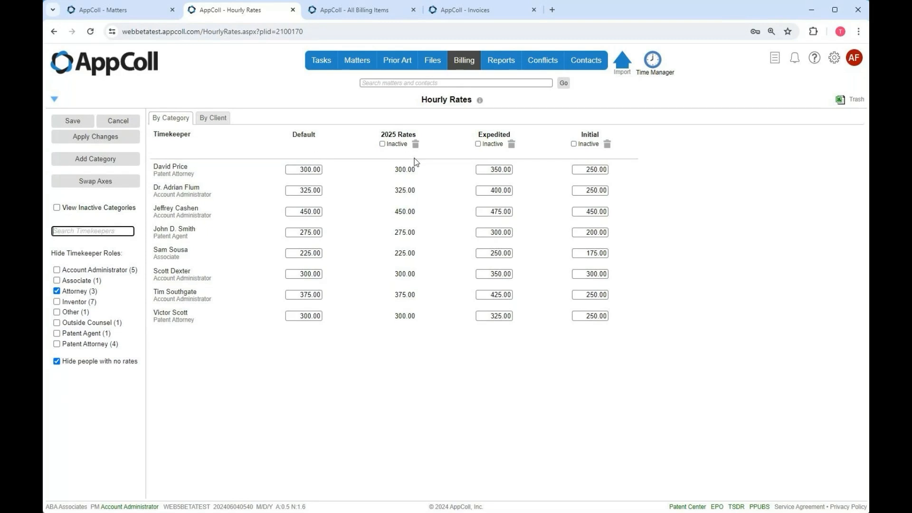
- Assign the 2025 Rates category to the client Dana TM Corp and apply the changes
click(212, 118)
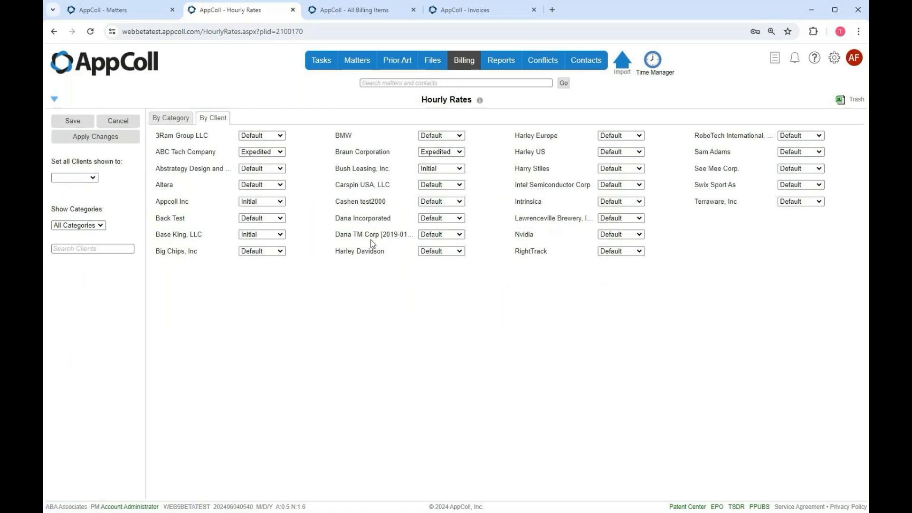
click(439, 269)
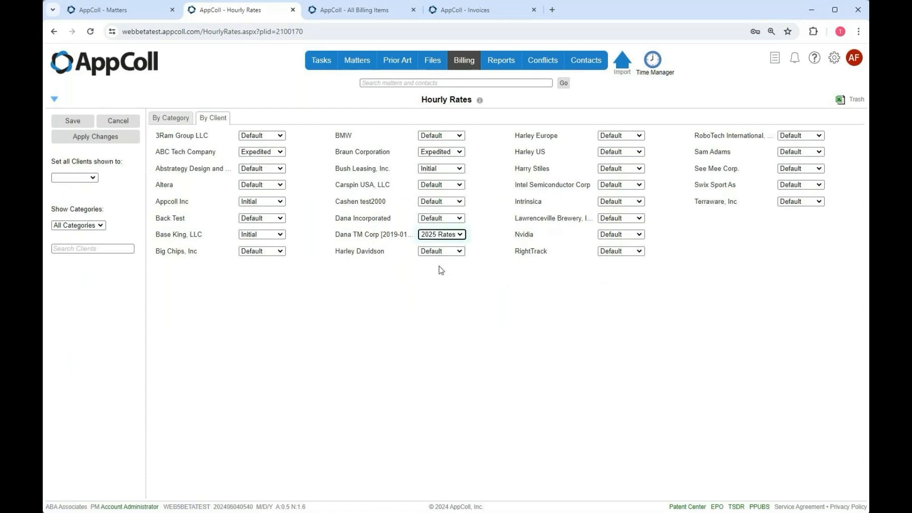
click(113, 138)
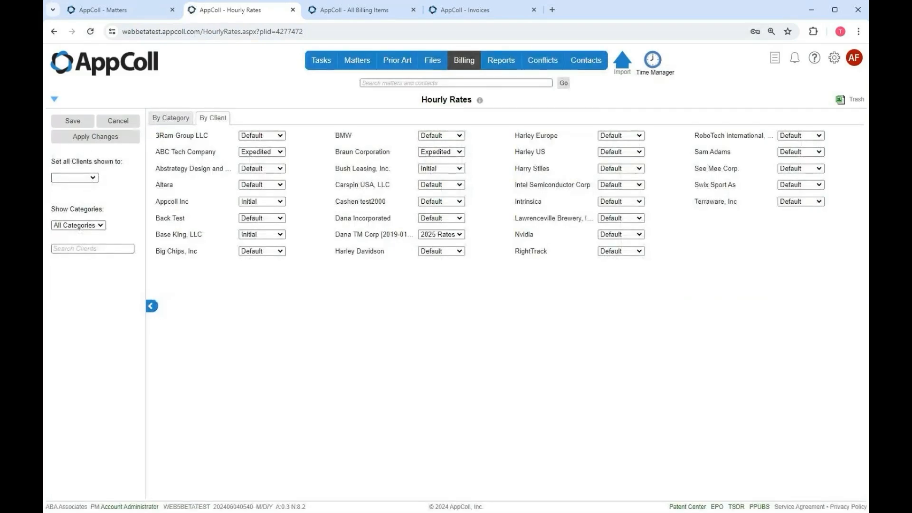
- Start setting all shown clients to the Default category, but decline the bulk change
click(82, 195)
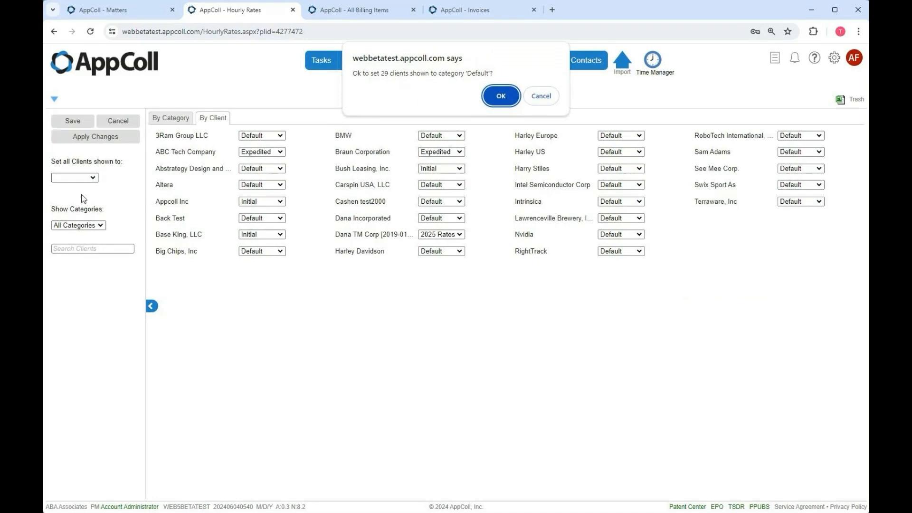
click(542, 97)
- Filter the client list by the Default and Expedited categories, and return to showing all categories
click(99, 226)
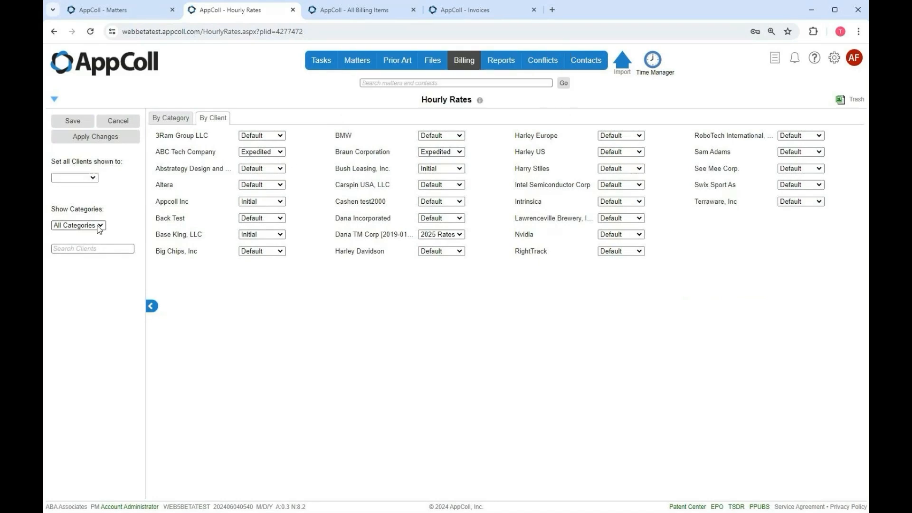
click(87, 243)
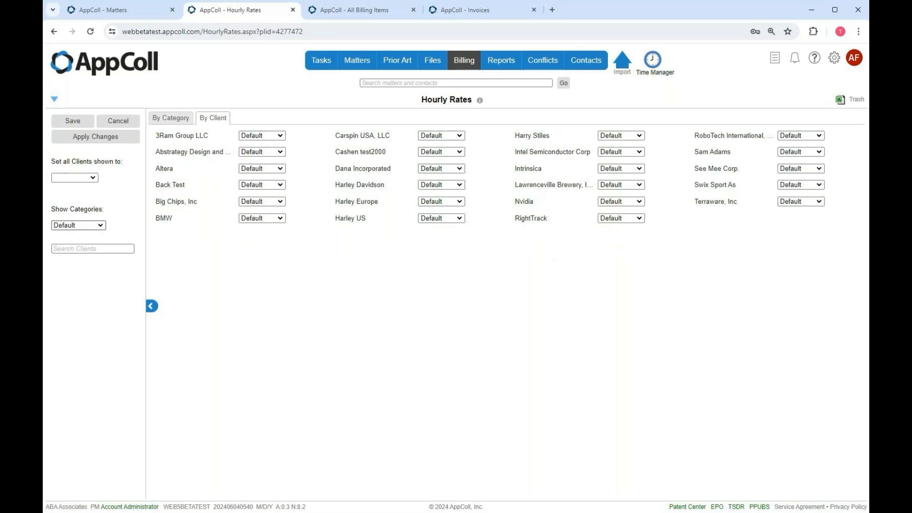
click(85, 259)
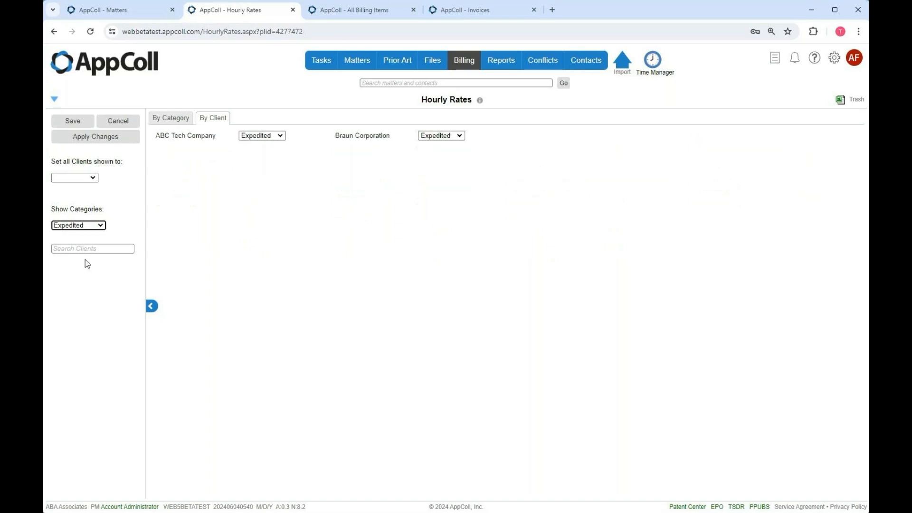
click(102, 229)
click(90, 235)
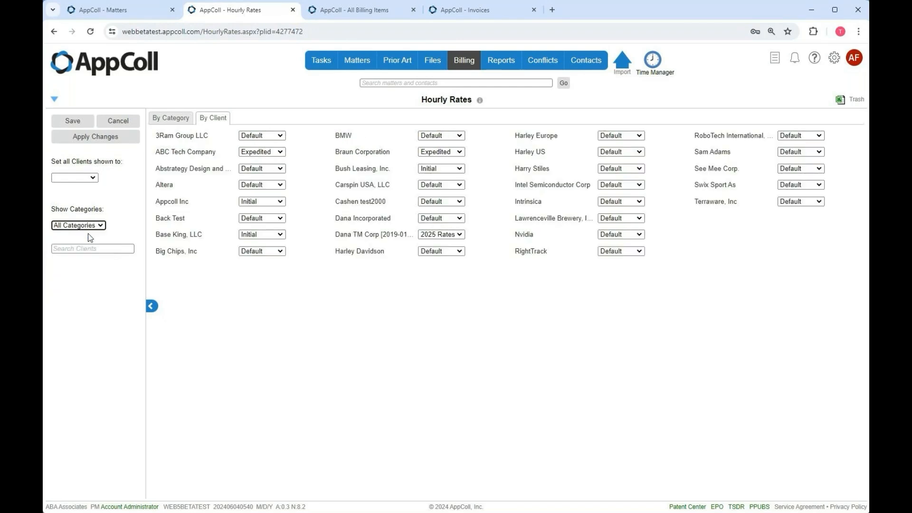
click(89, 249)
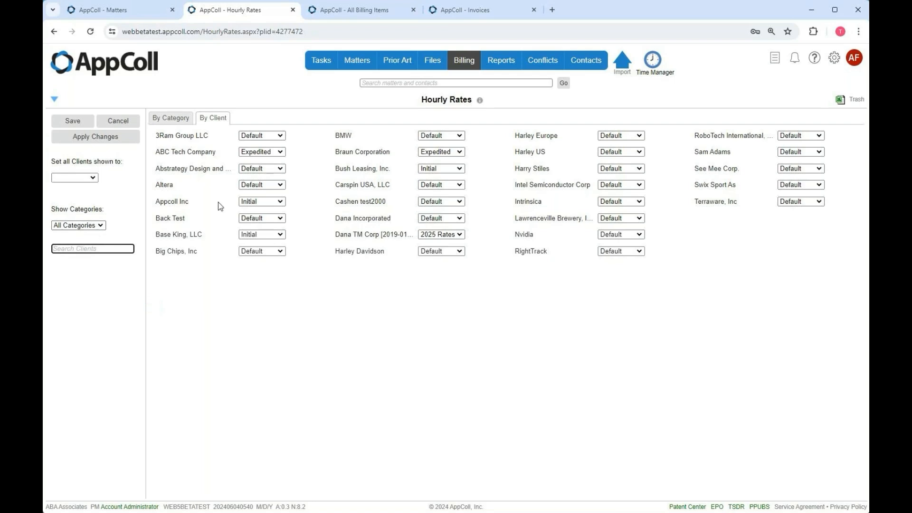
- Show only the clients in the Default category and open the category choices for all shown clients
click(78, 225)
click(86, 247)
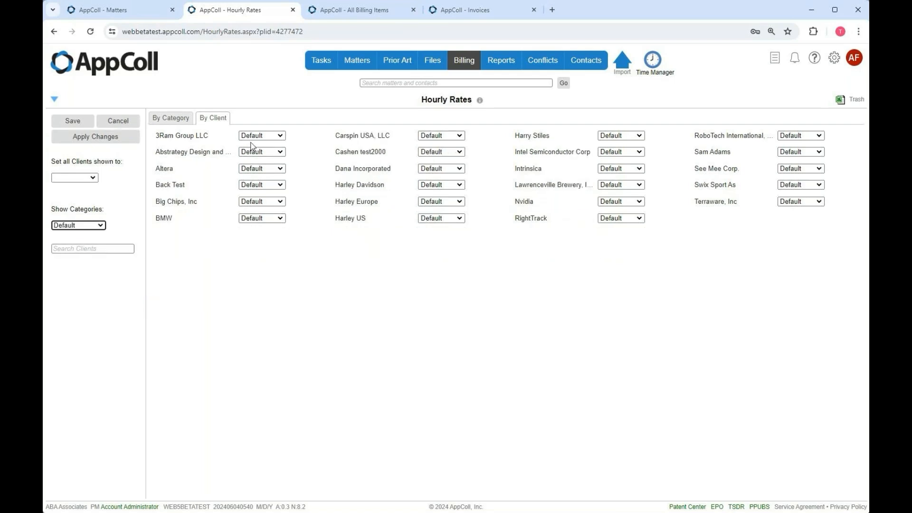
click(77, 177)
click(140, 12)
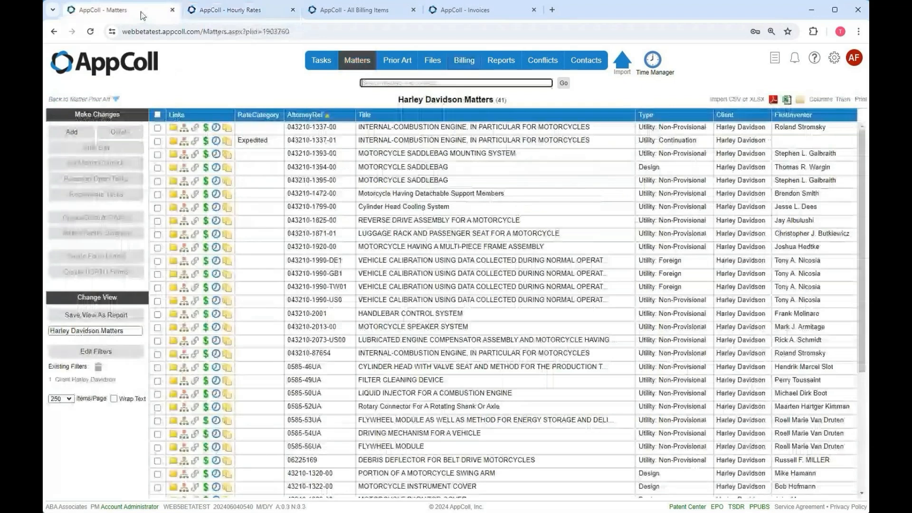
click(216, 129)
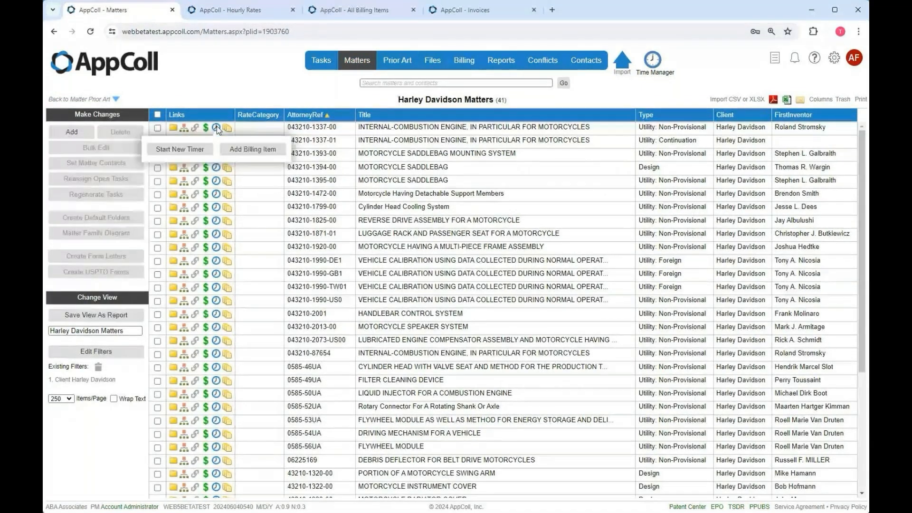
click(252, 149)
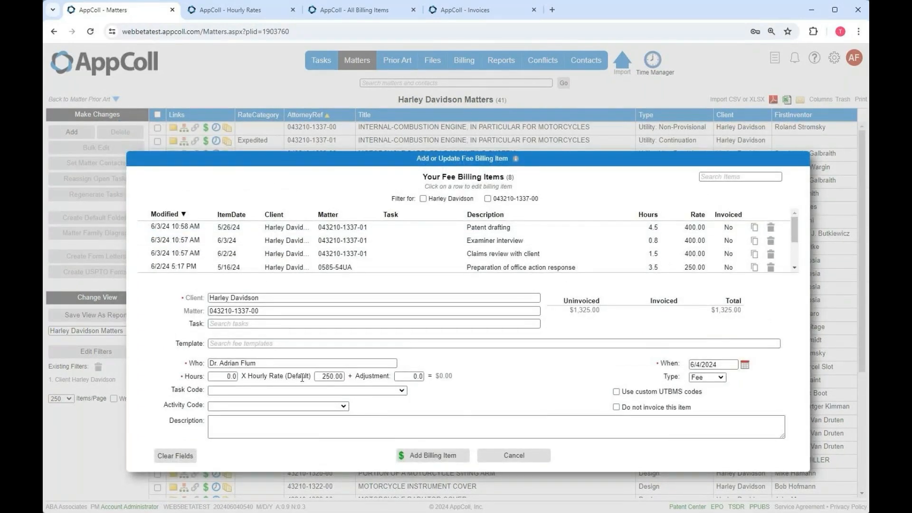
click(514, 456)
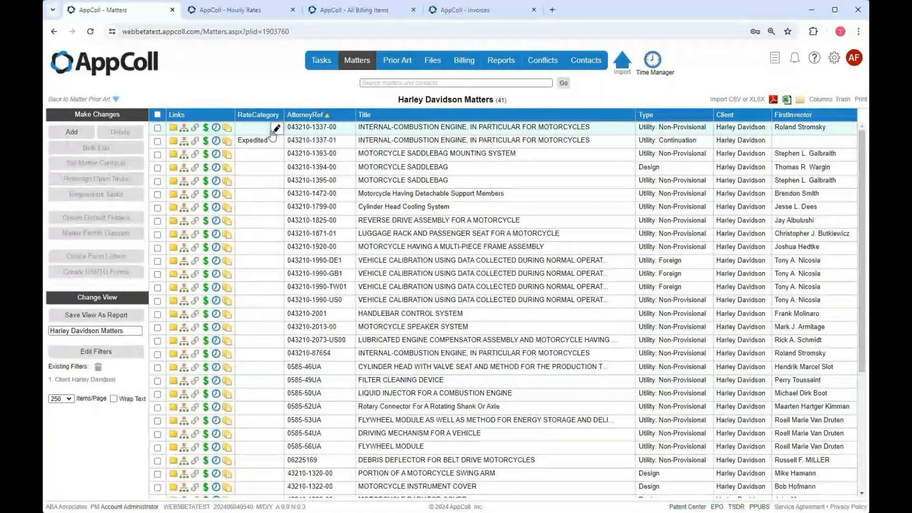
click(422, 142)
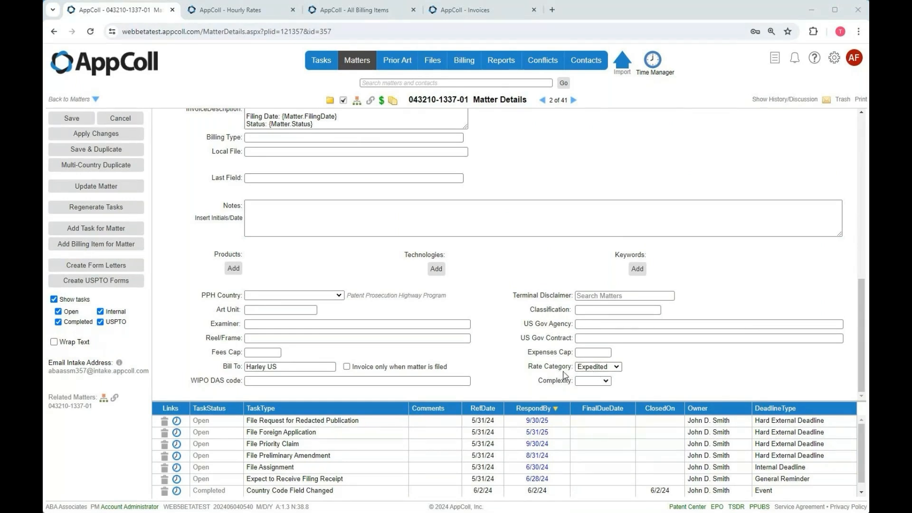
click(120, 118)
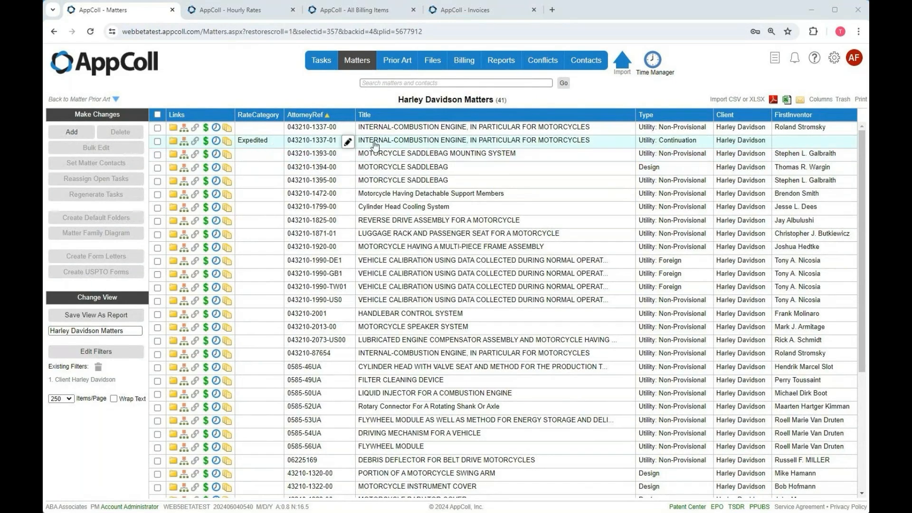
click(216, 141)
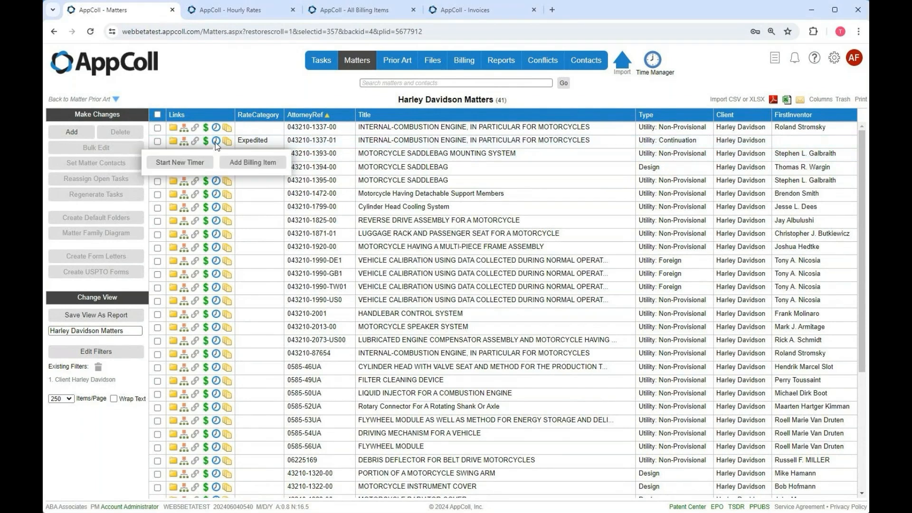
click(247, 164)
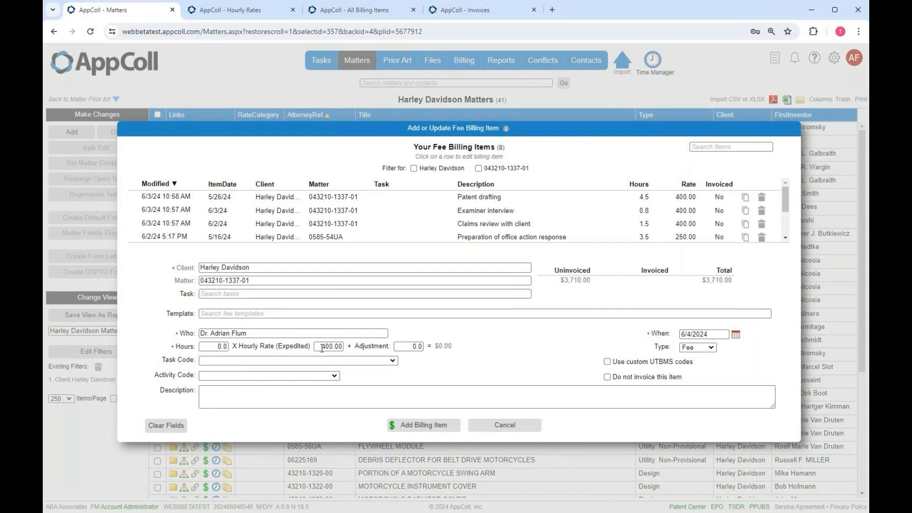
click(329, 348)
key(Tab)
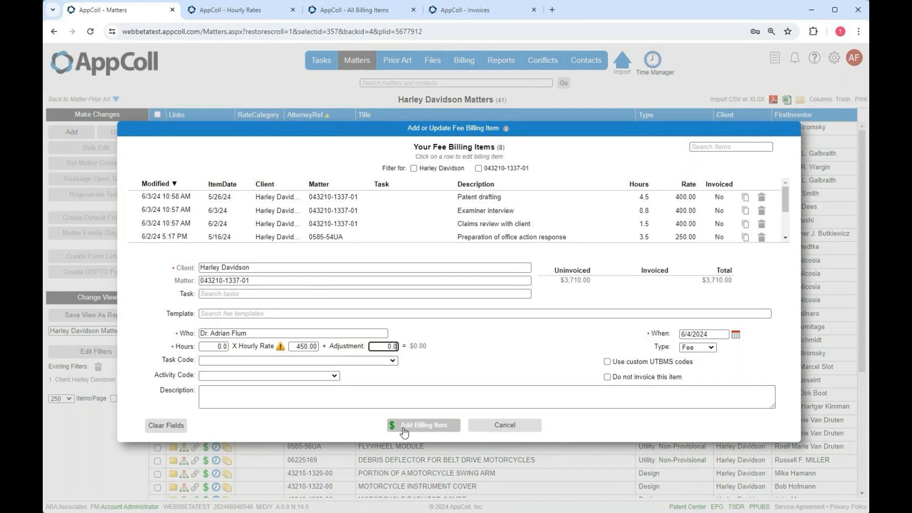
click(255, 398)
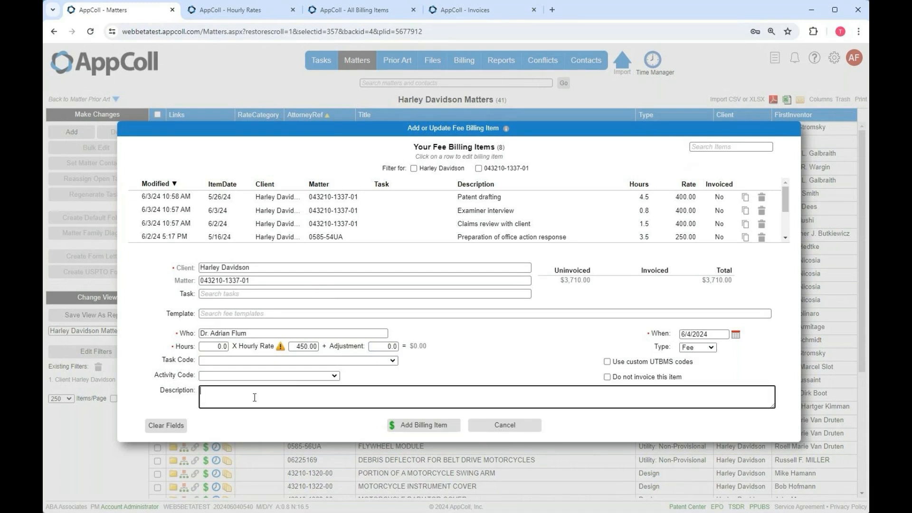
text(Patent drafting)
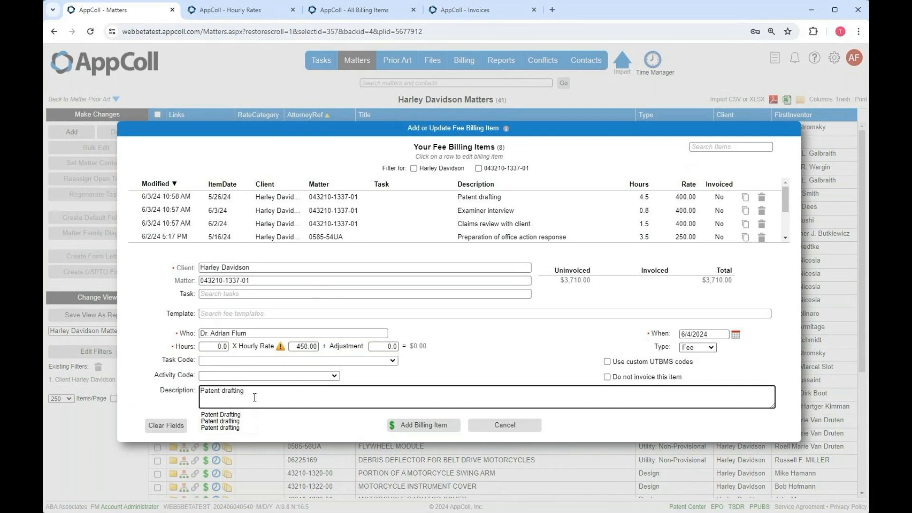
click(424, 425)
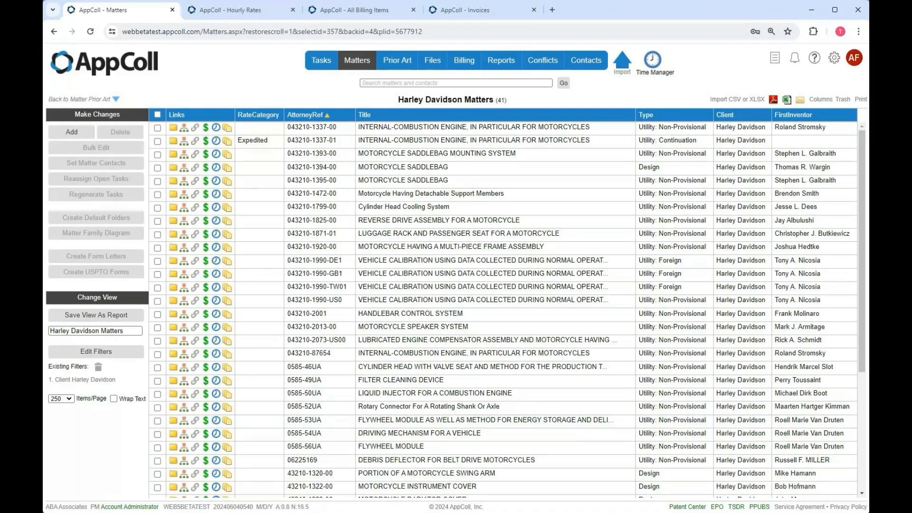
- Reload the list of all billing items and set the unit cost of the "Claims review with client" item to 450.00
click(354, 9)
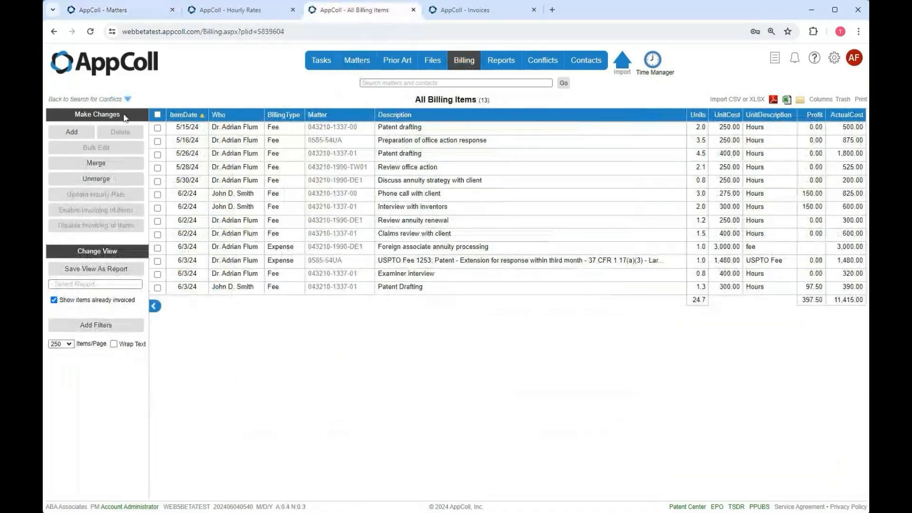
click(91, 31)
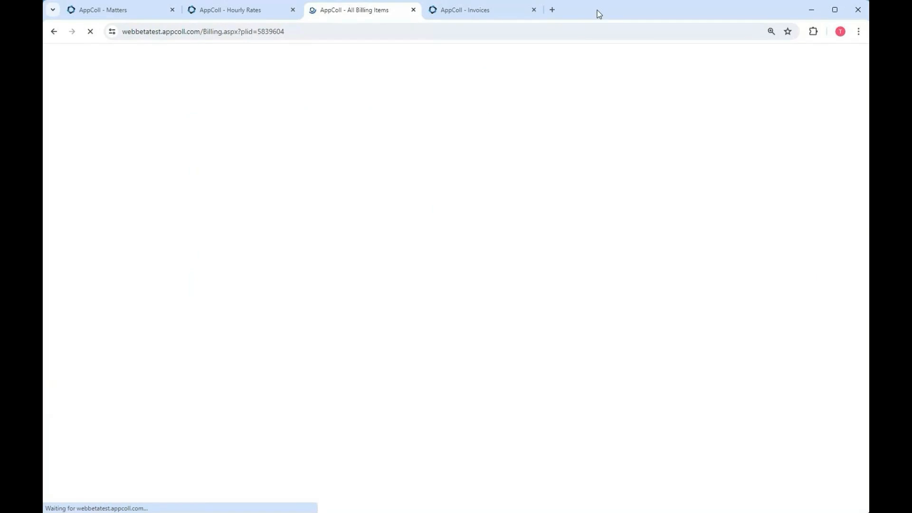
mouse_move(733, 307)
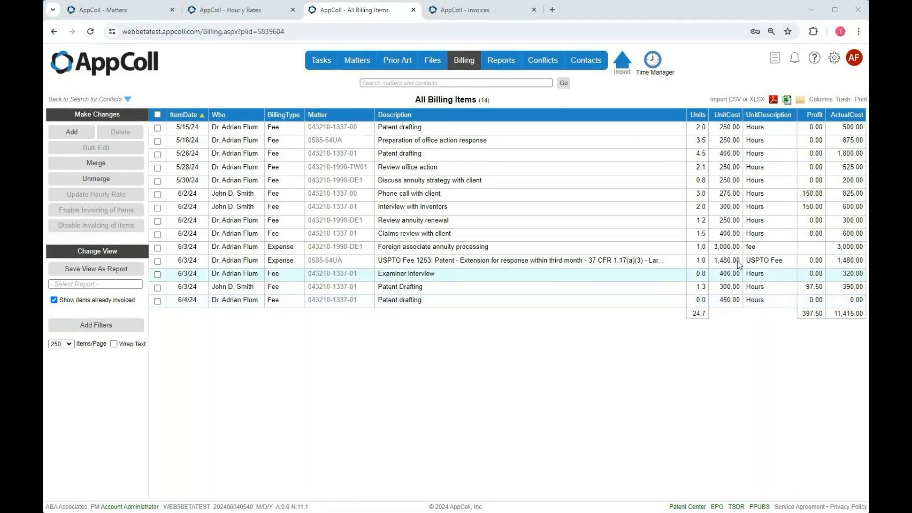
click(737, 233)
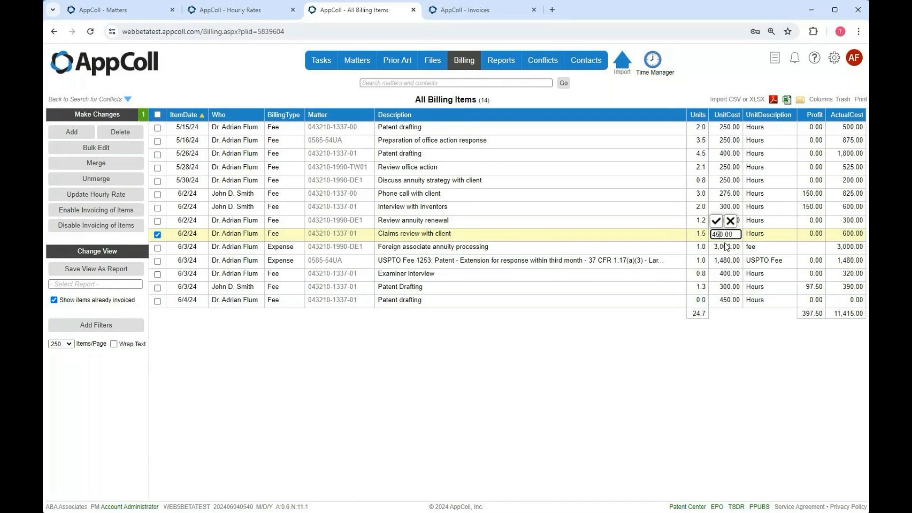
click(716, 221)
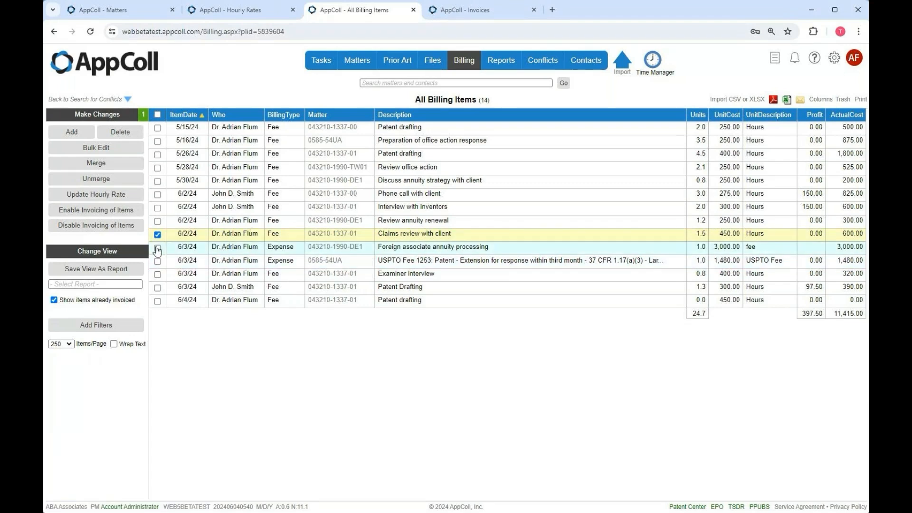
- Update the hourly rates of the "Claims review with client" item and the 6/4/24 "Patent drafting" item to the current rate
click(157, 301)
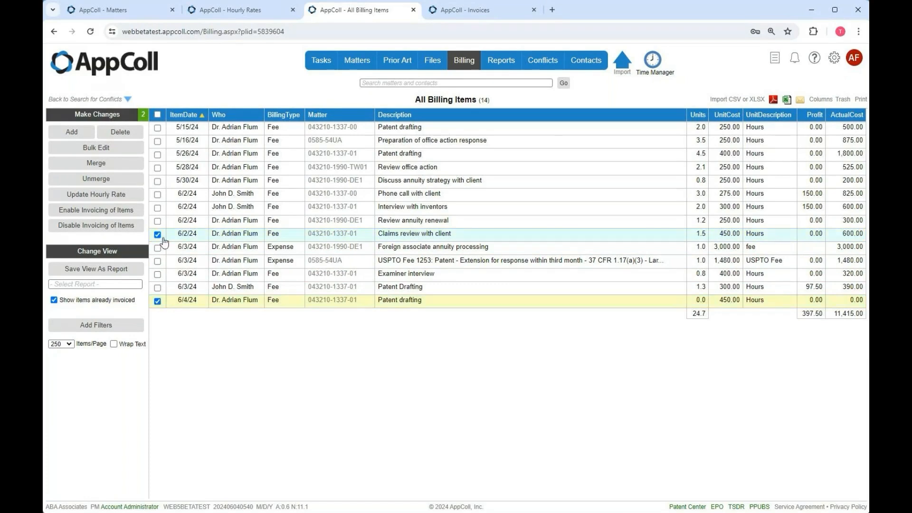
click(107, 196)
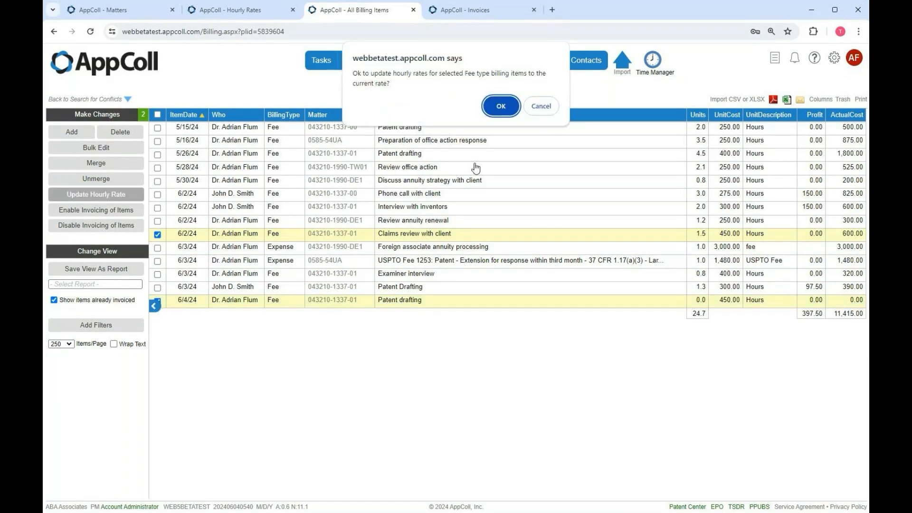
key(Return)
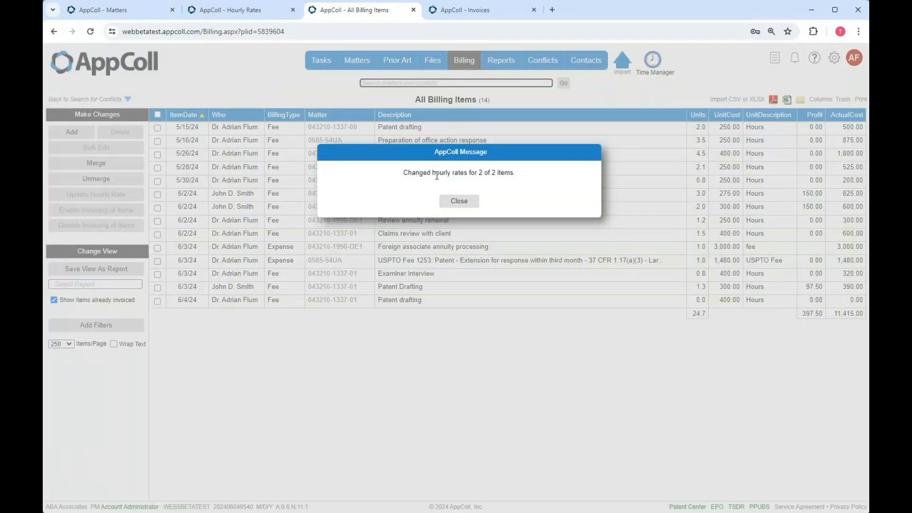
click(472, 206)
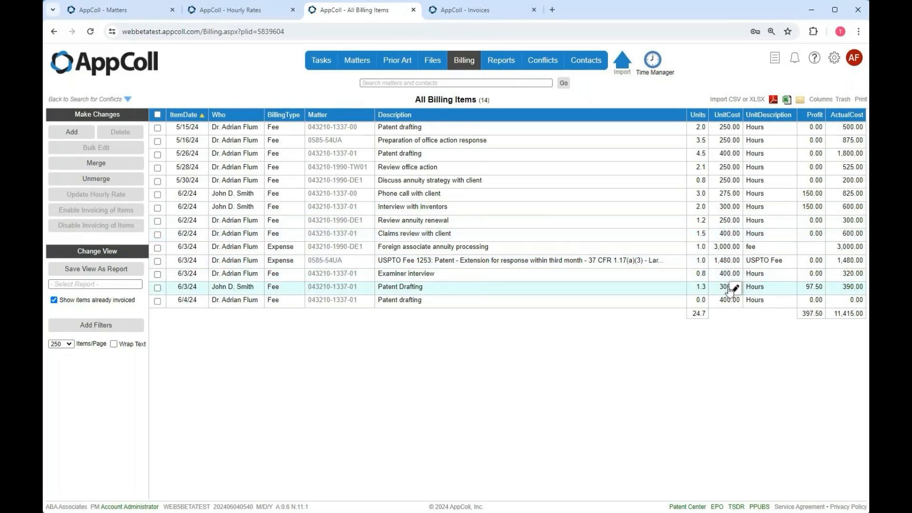
- Show the hourly rates by category and reload them to examine the rate and profit amounts for each timekeeper
click(245, 10)
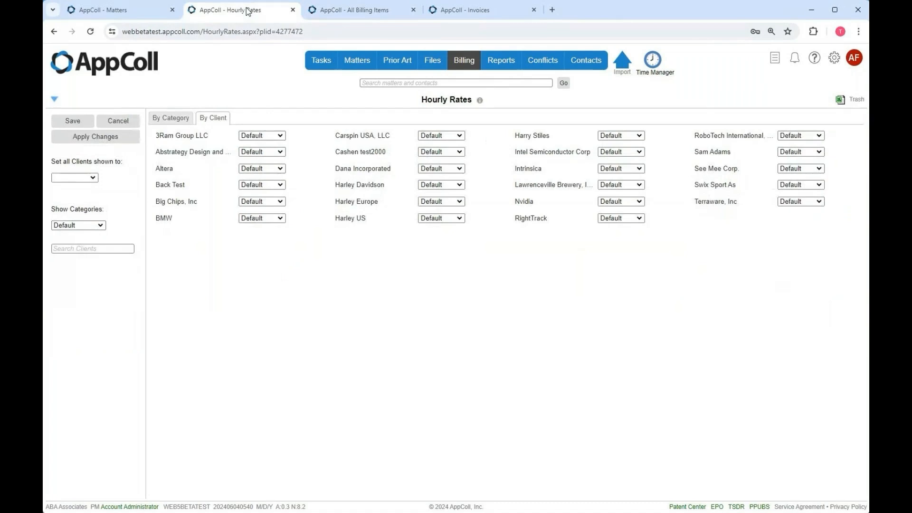
click(172, 117)
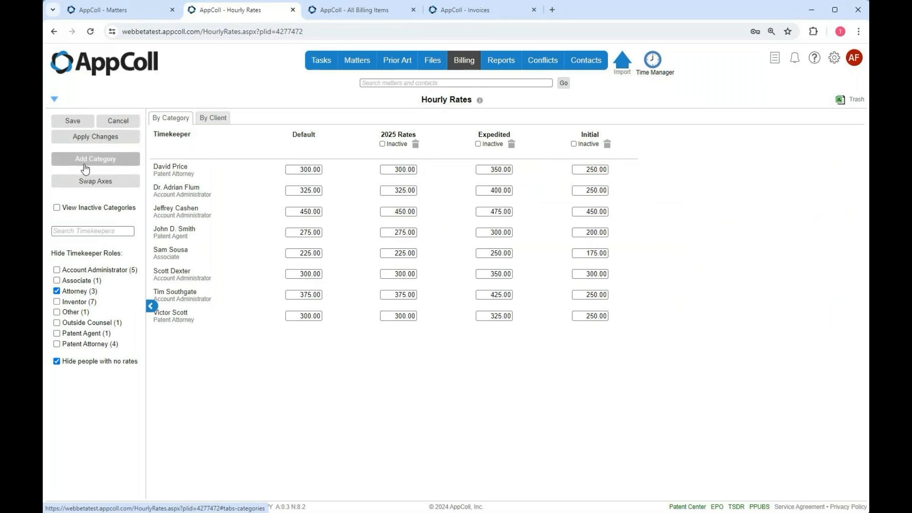
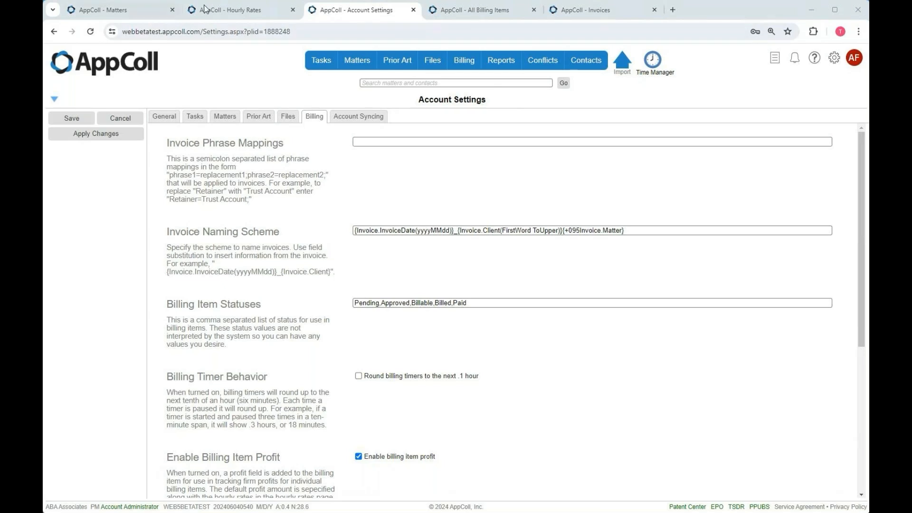
click(233, 11)
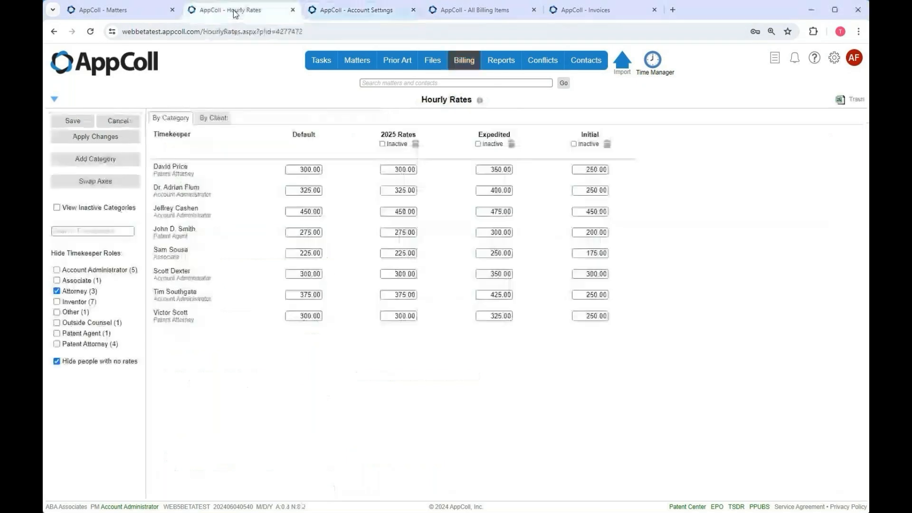
click(90, 32)
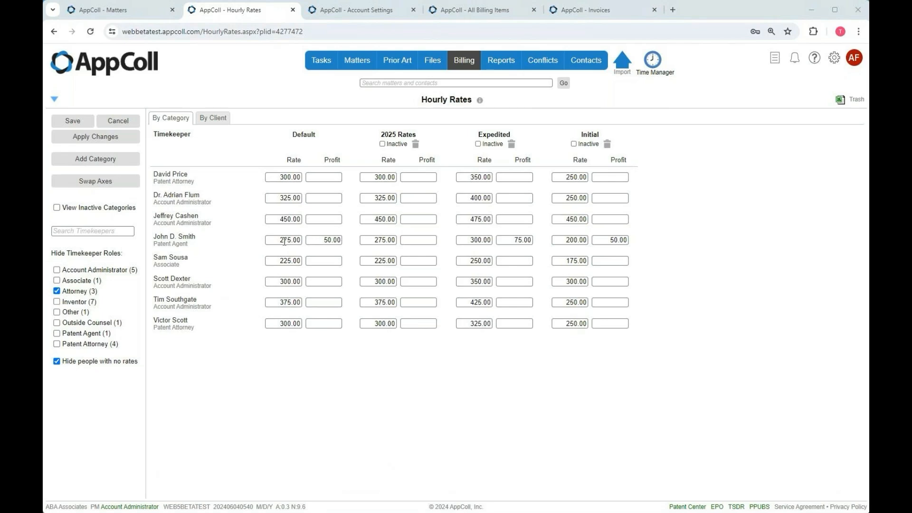
- Open the contacts in a new browser tab, check the permissions of the Patent Agent contact, and close them without changes
mouse_move(585, 69)
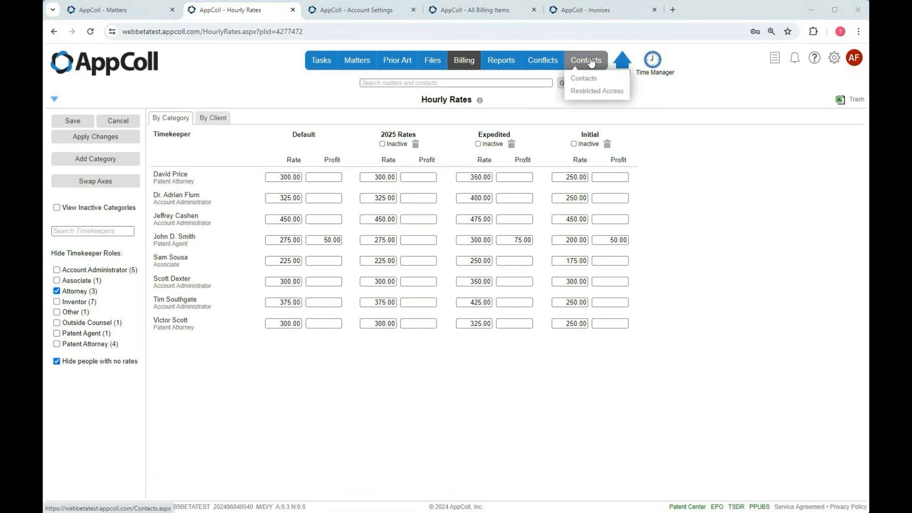
right_click(599, 61)
click(631, 68)
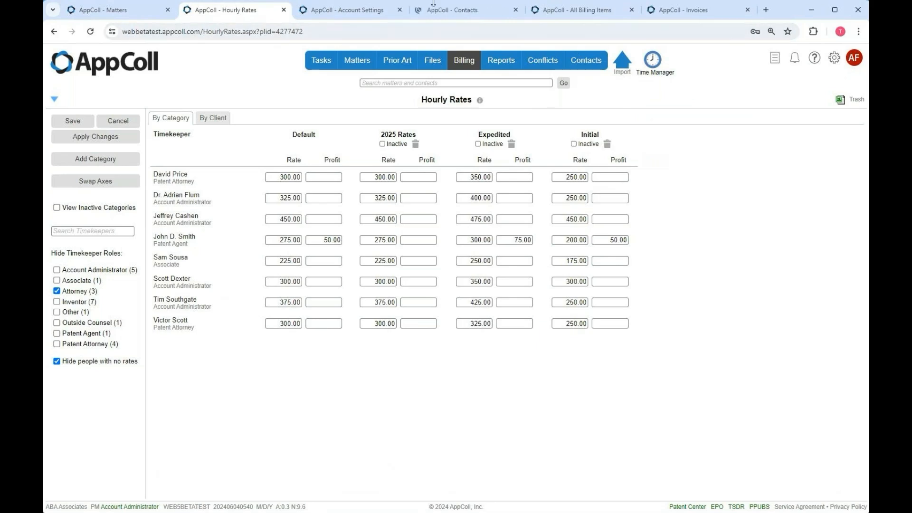
click(446, 11)
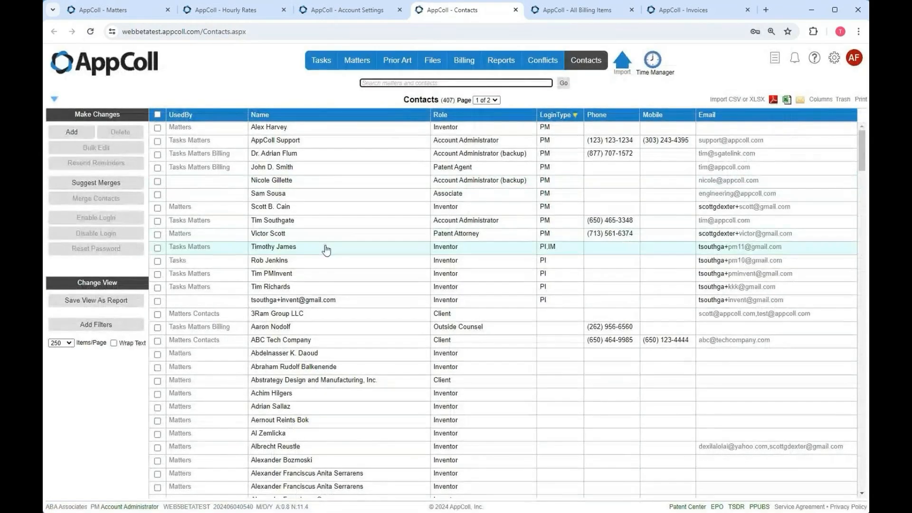
click(369, 172)
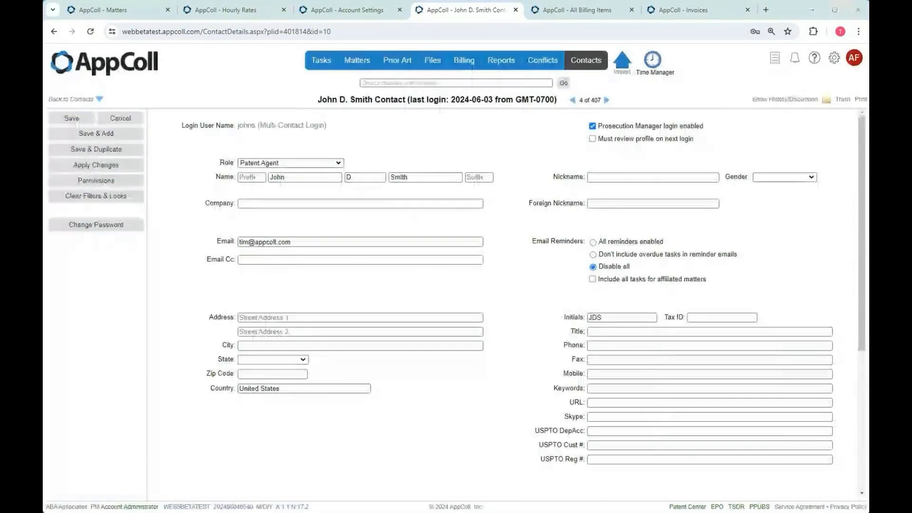
click(97, 181)
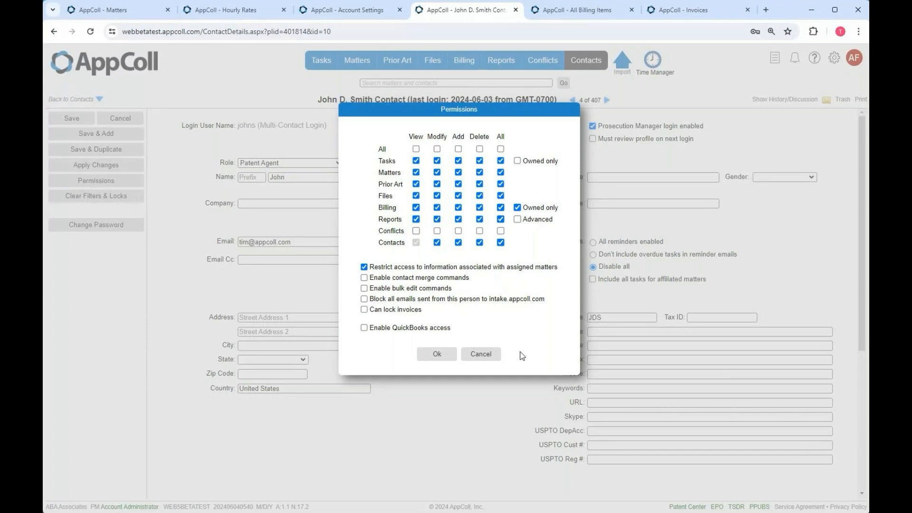
click(481, 354)
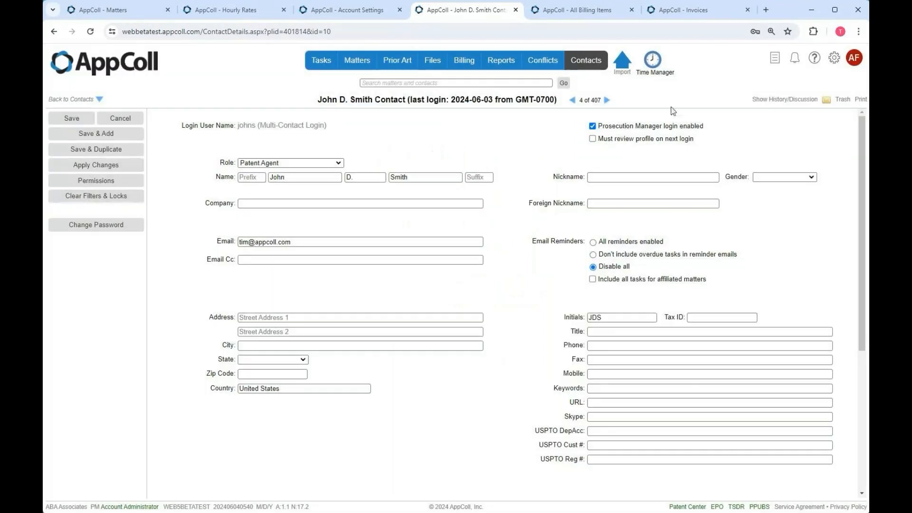
- Switch from the billing items to the patent agent's login and examine the unit costs of the uninvoiced billing items
click(596, 10)
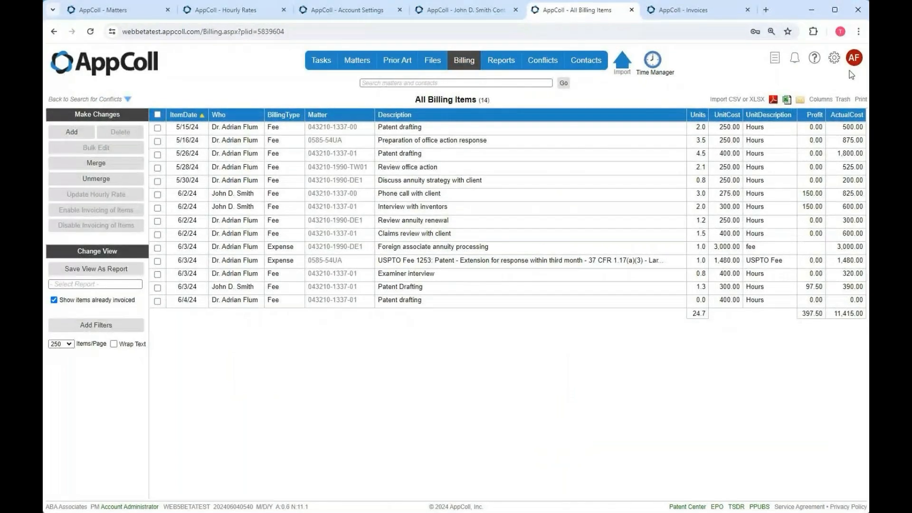
click(853, 59)
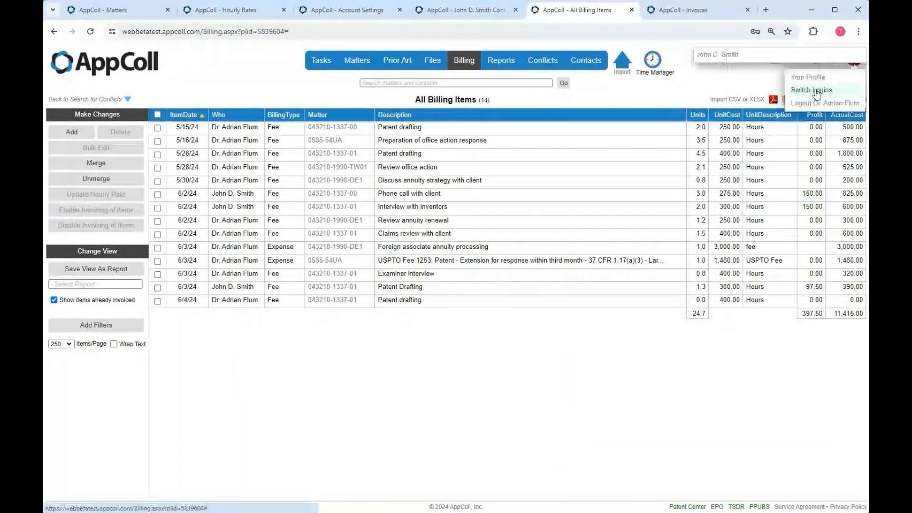
click(725, 55)
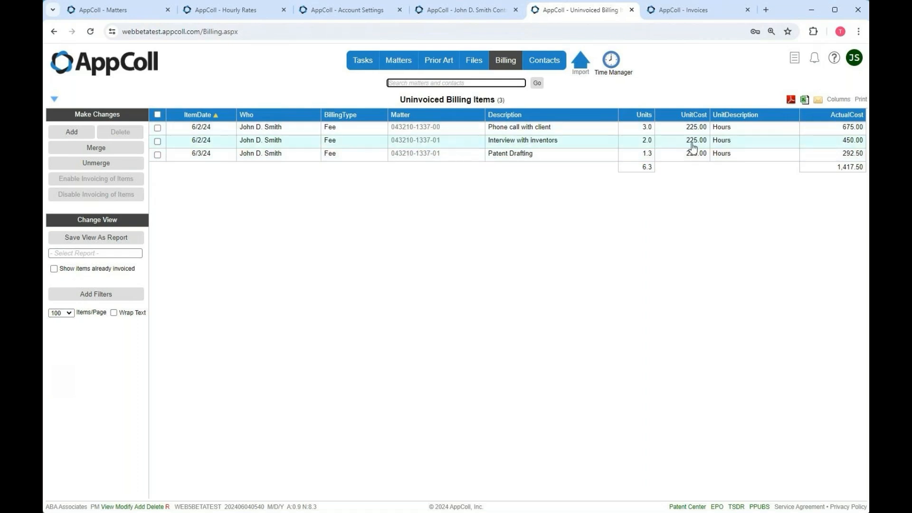
mouse_move(688, 146)
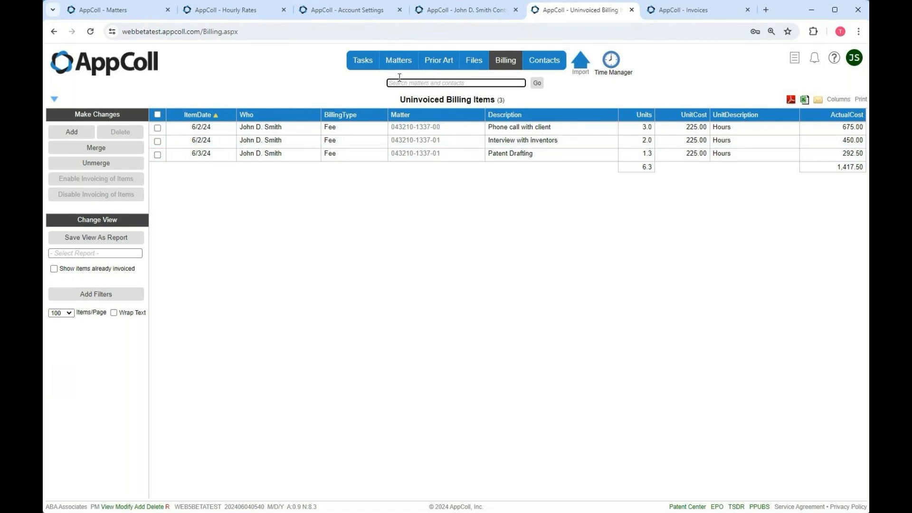
click(141, 13)
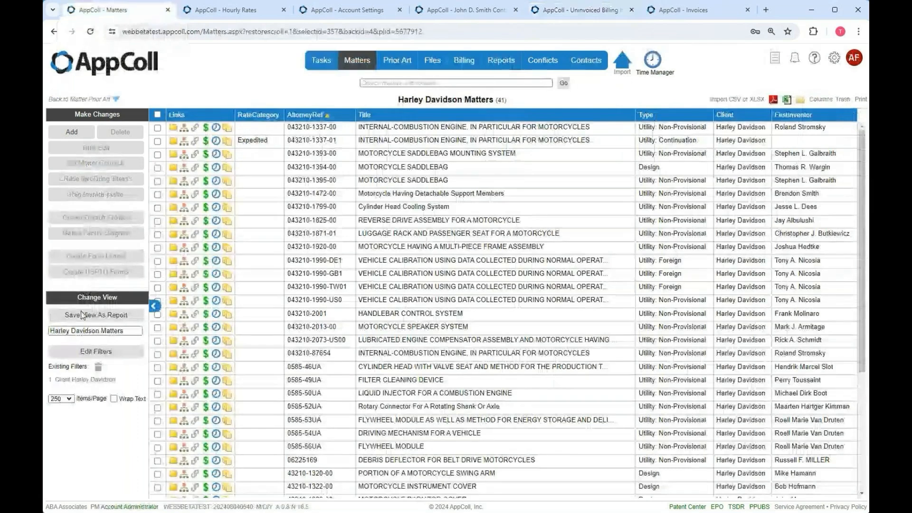
click(96, 331)
click(90, 31)
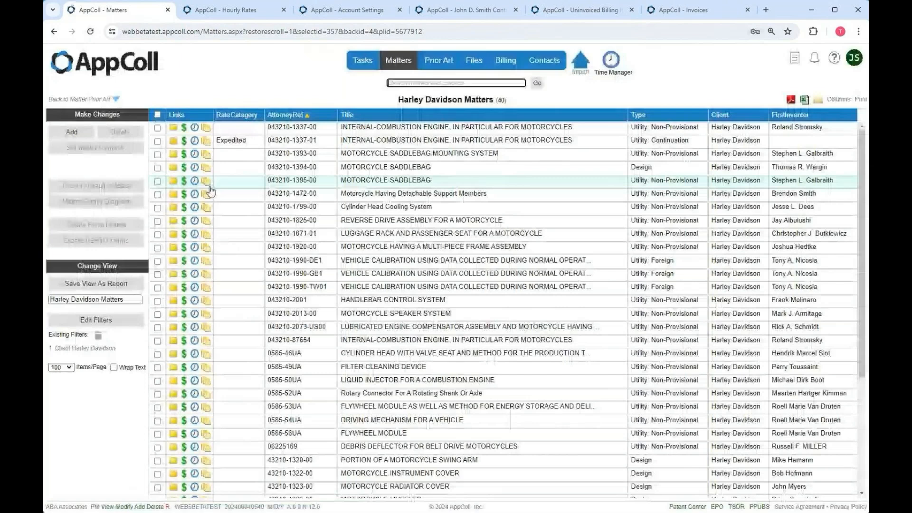
click(184, 141)
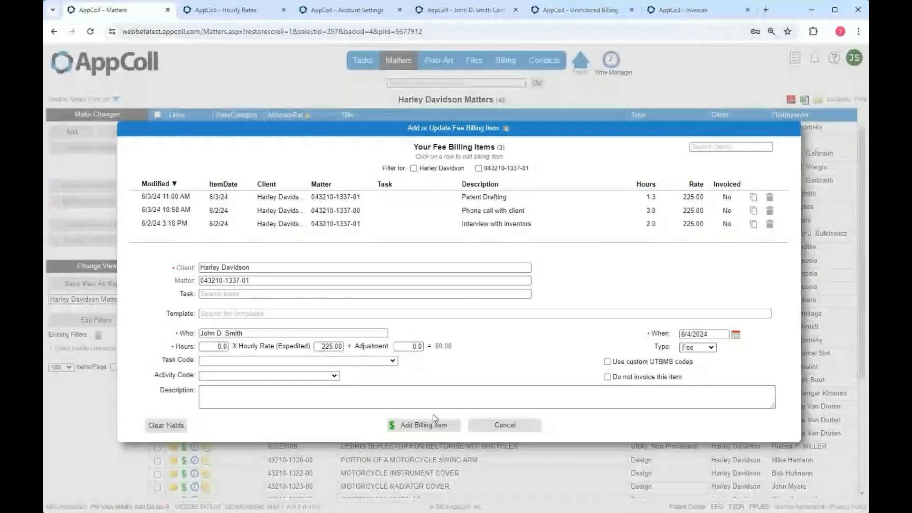
click(505, 427)
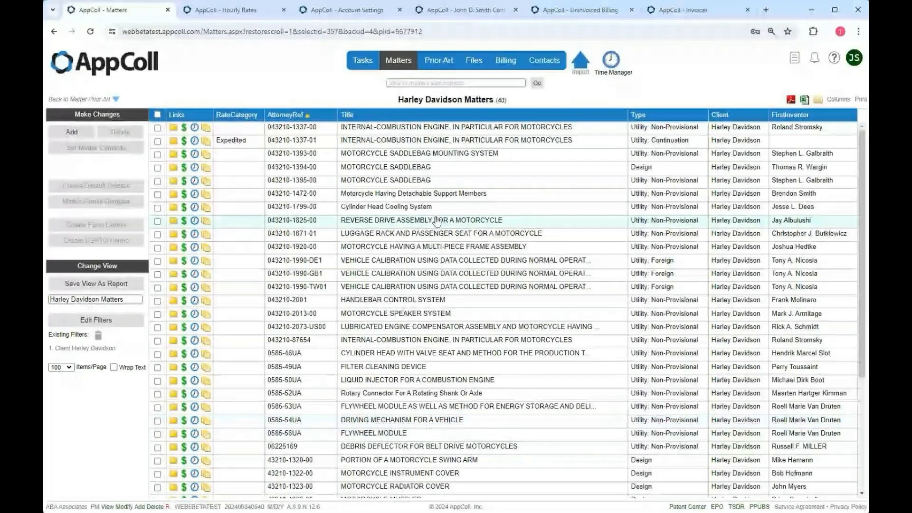
- Switch back to the account administrator's login and return to the list of all billing items
click(854, 58)
click(725, 56)
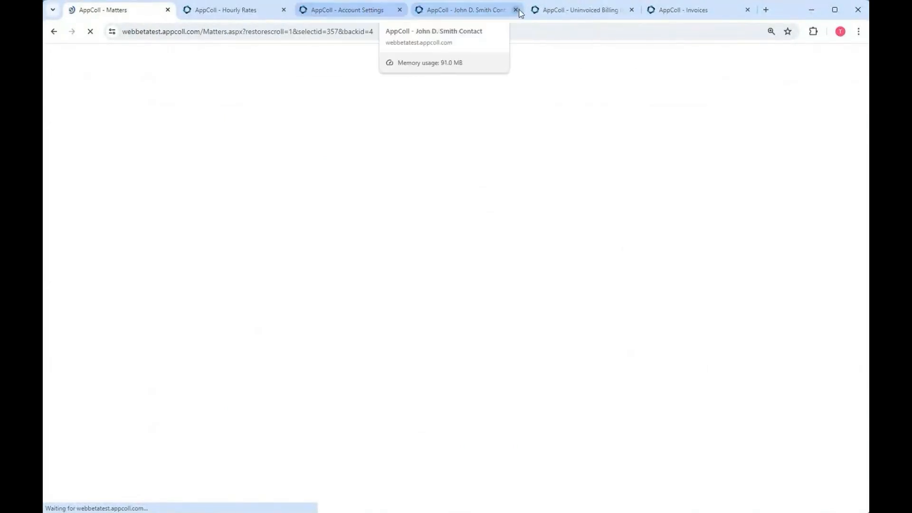
click(597, 10)
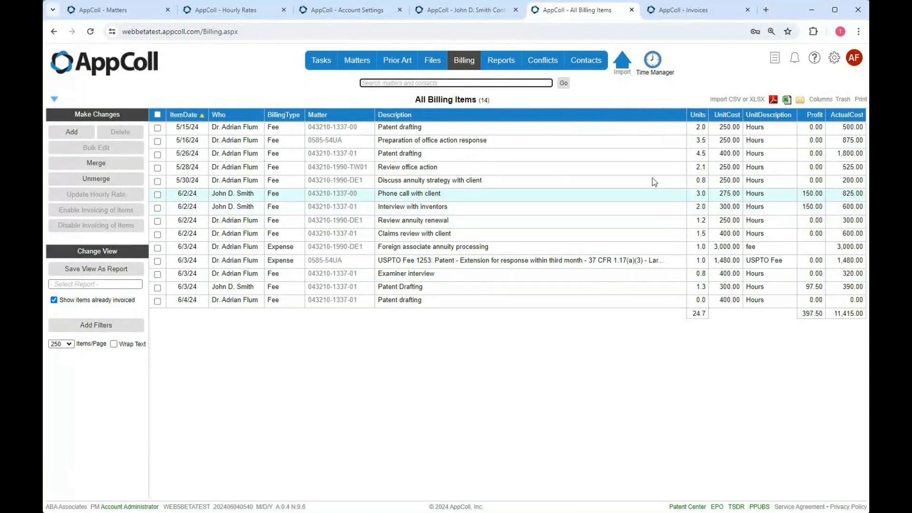
- Open the reports dashboard in a new browser tab and refresh the data of the Contractor Amounts Payable report
mouse_move(502, 69)
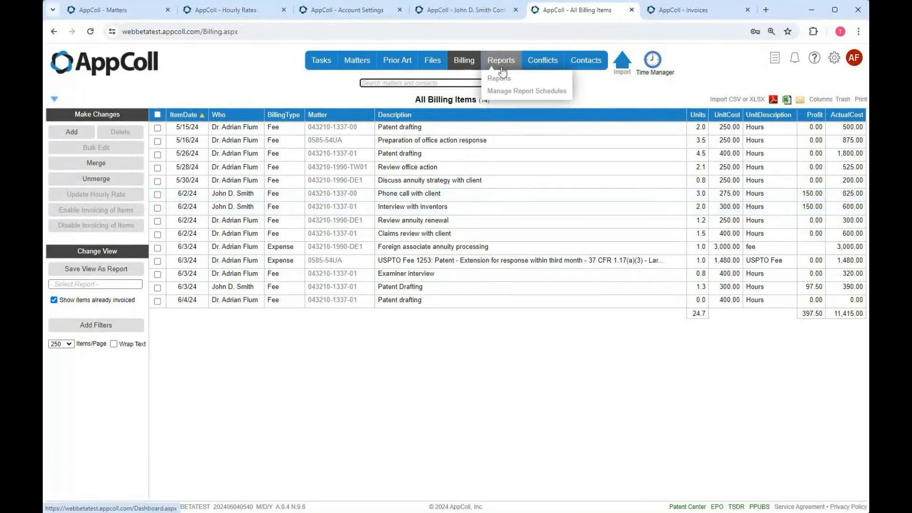
right_click(501, 63)
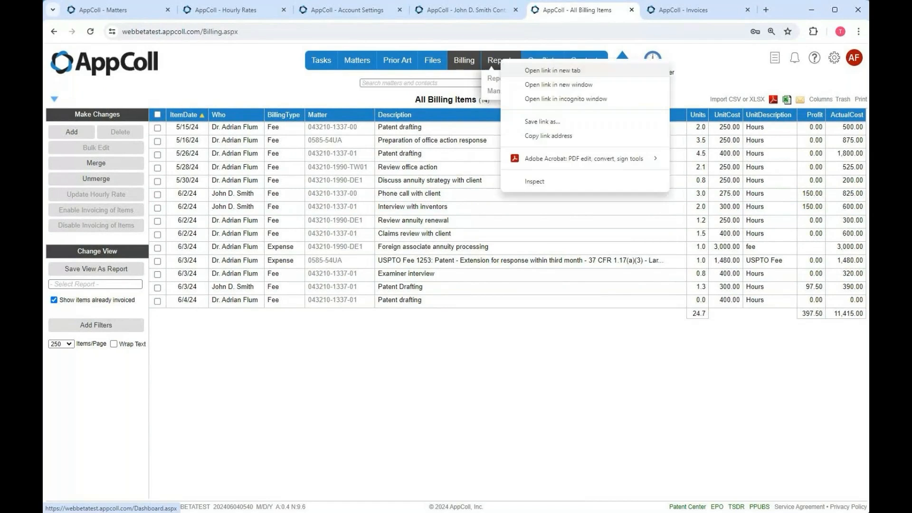
click(536, 70)
click(602, 13)
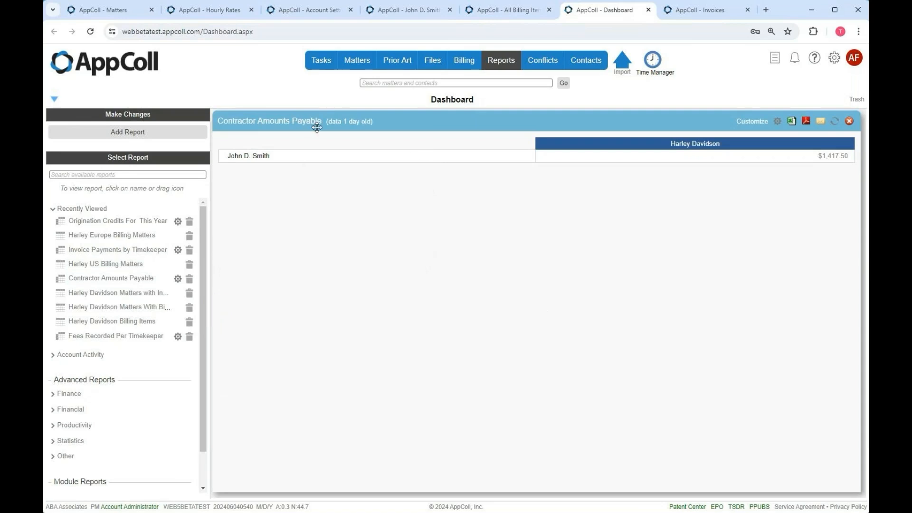
click(834, 124)
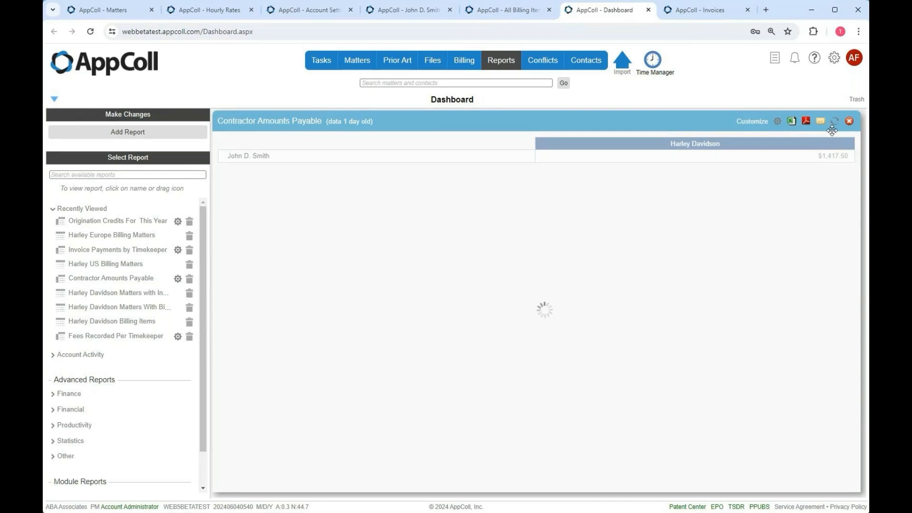
mouse_move(524, 67)
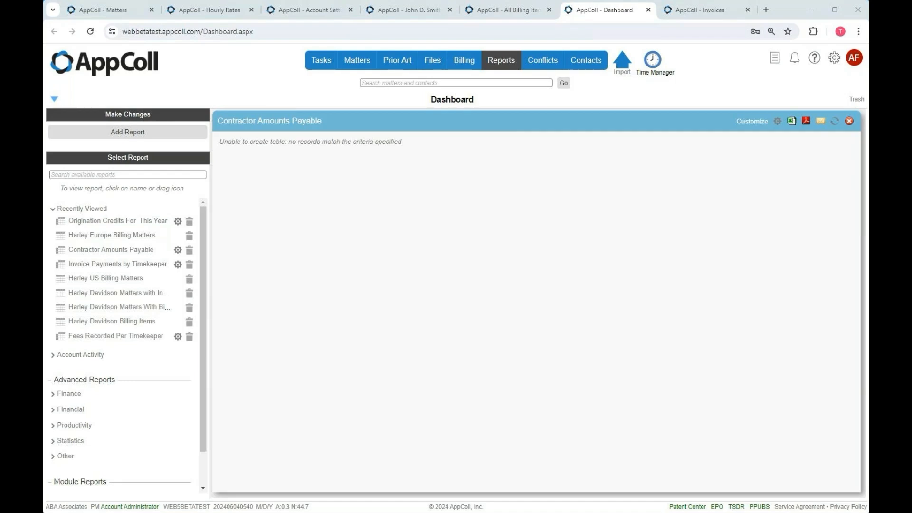
key(alt+Tab)
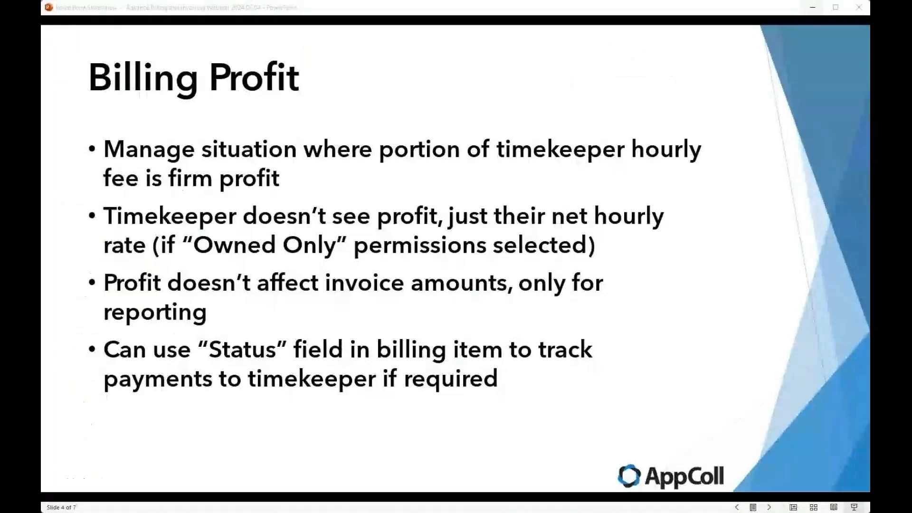
key(Right)
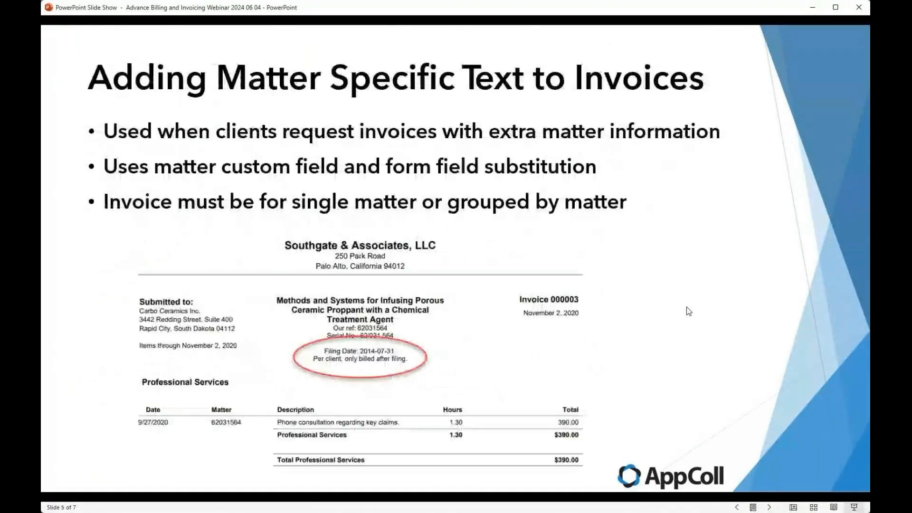
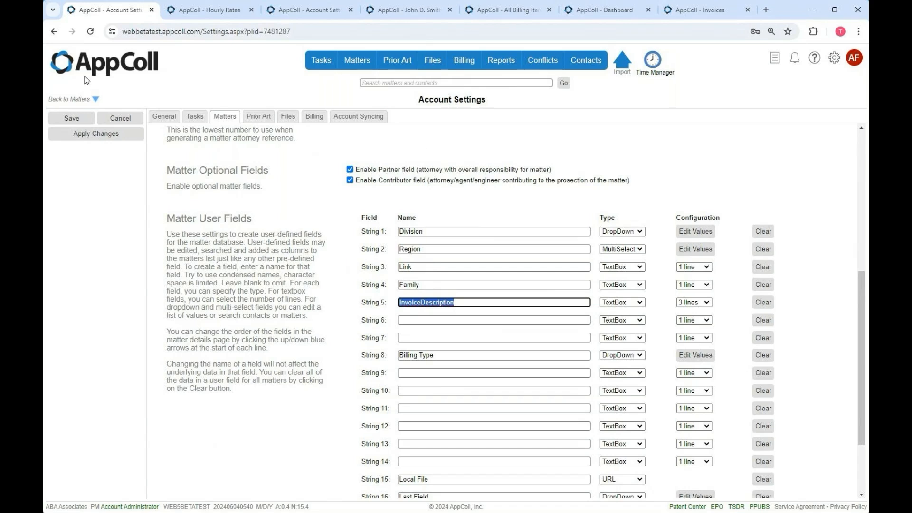
- Leave the account settings for the matters list and load the report Harley Davidson Matters with InvoiceDescription
click(77, 100)
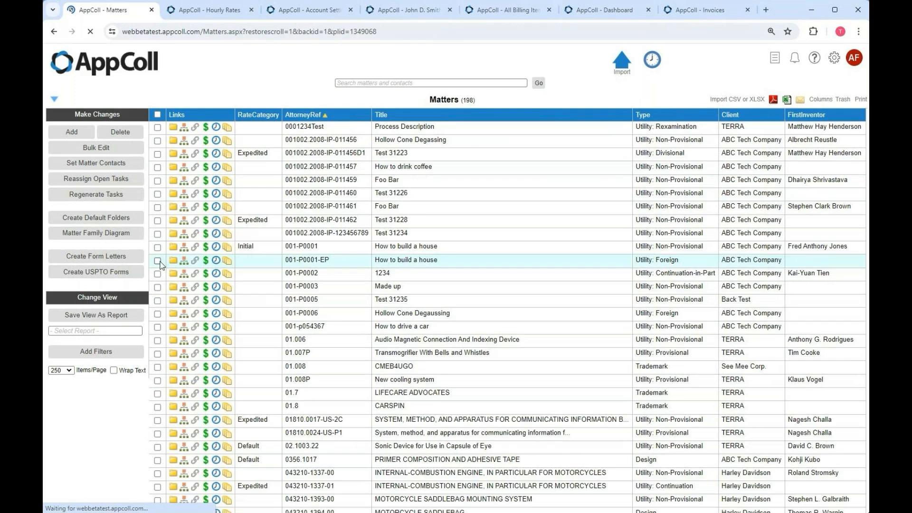
click(116, 352)
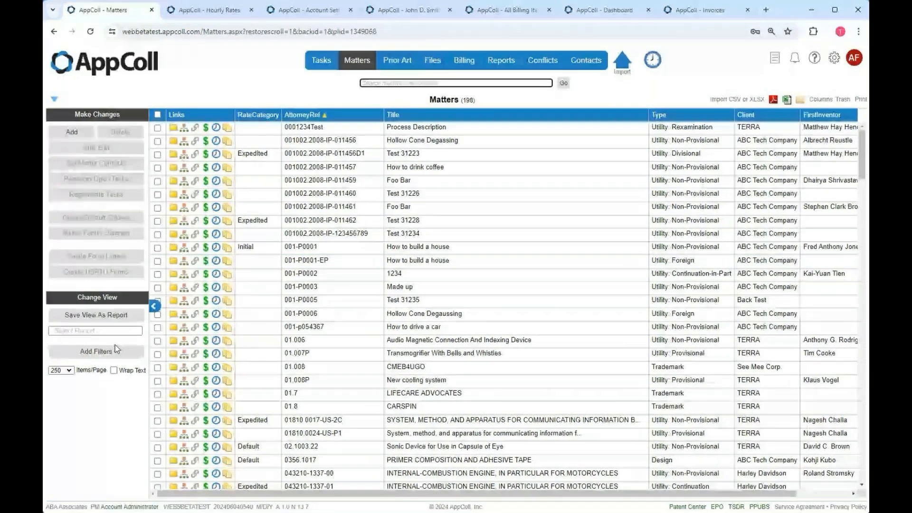
click(115, 330)
click(127, 397)
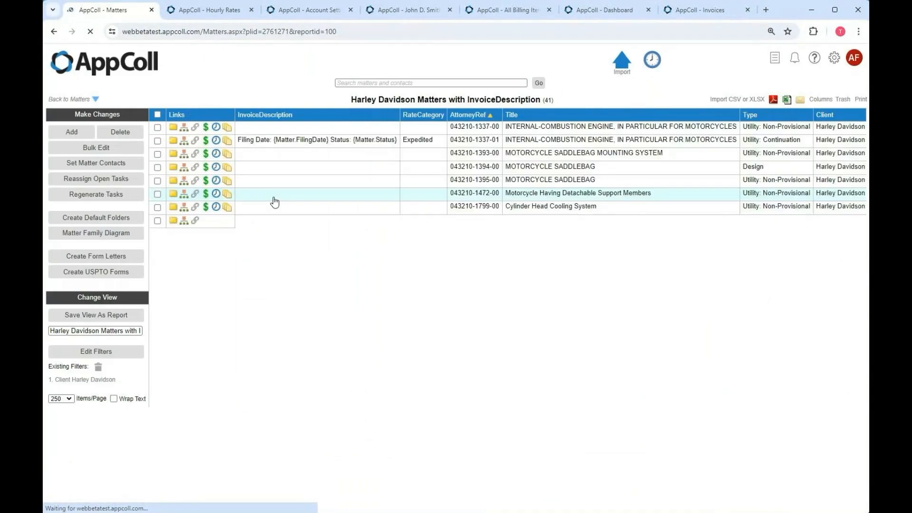
click(538, 140)
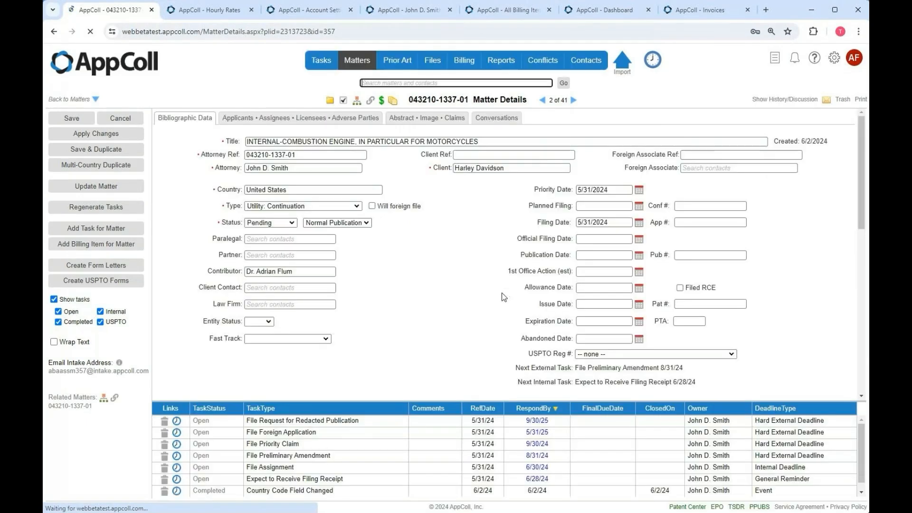
scroll(508, 320, down, 5)
scroll(506, 315, down, 4)
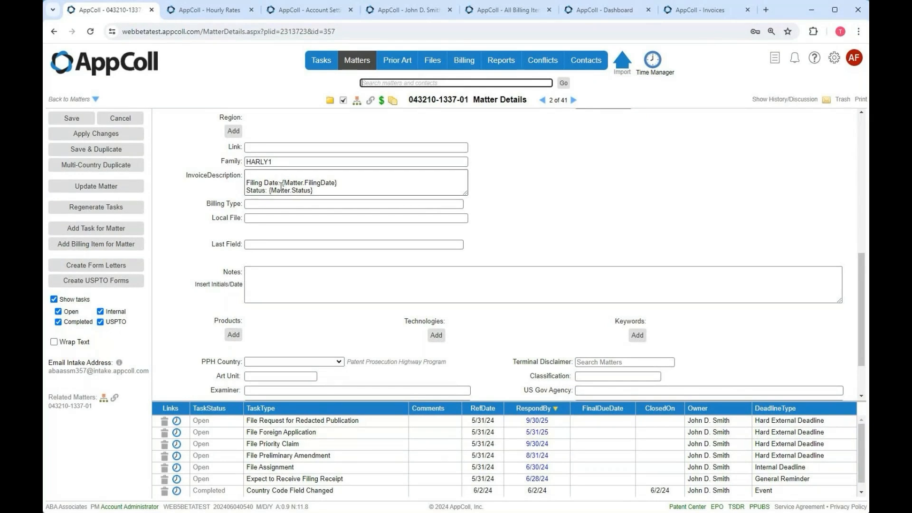
drag(338, 183, 285, 186)
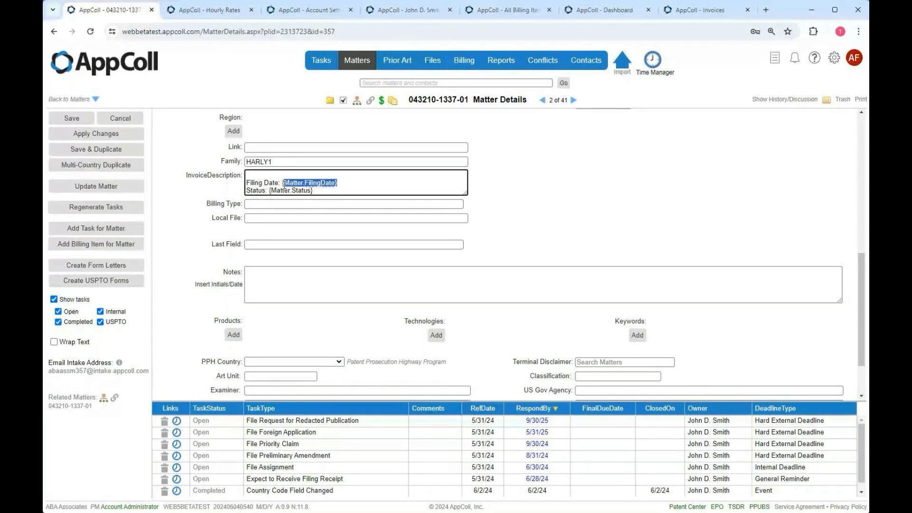
drag(285, 185, 280, 183)
scroll(420, 147, up, 3)
- Go to the invoices list and start a new invoice with Harley Davidson as the client
mouse_move(468, 67)
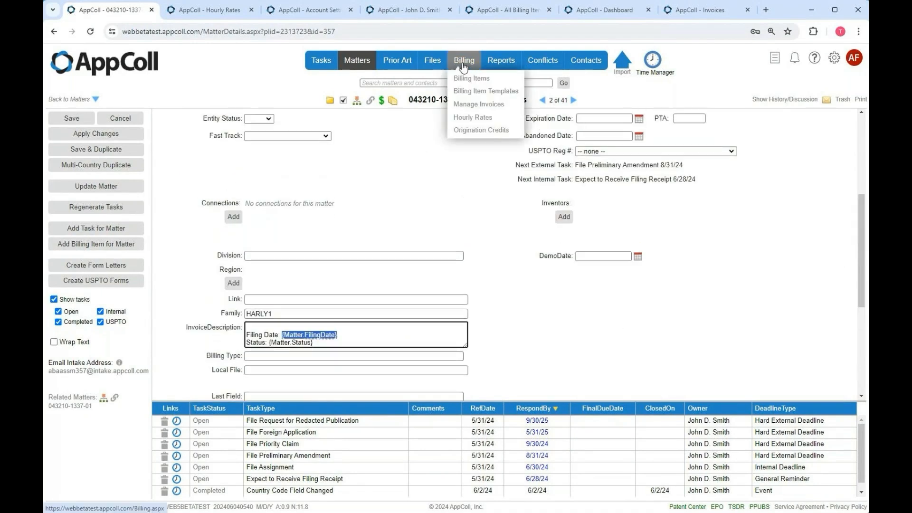
click(663, 10)
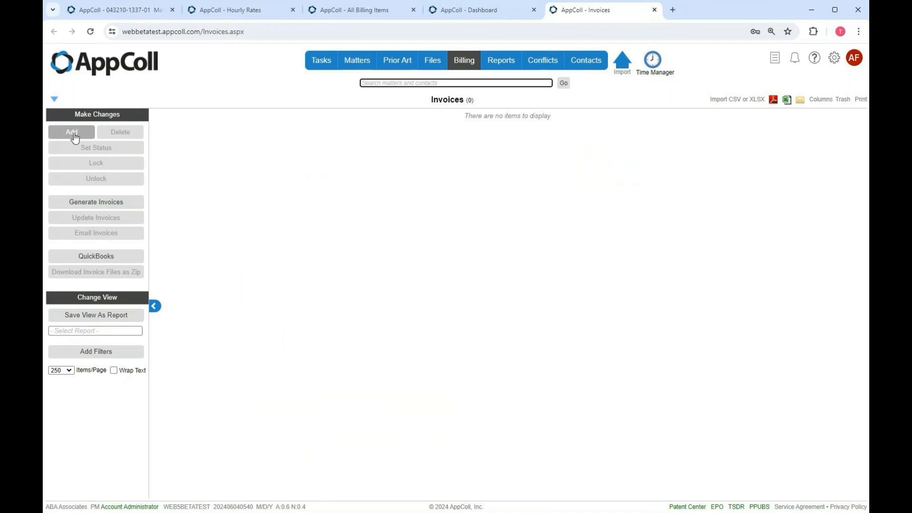
click(75, 138)
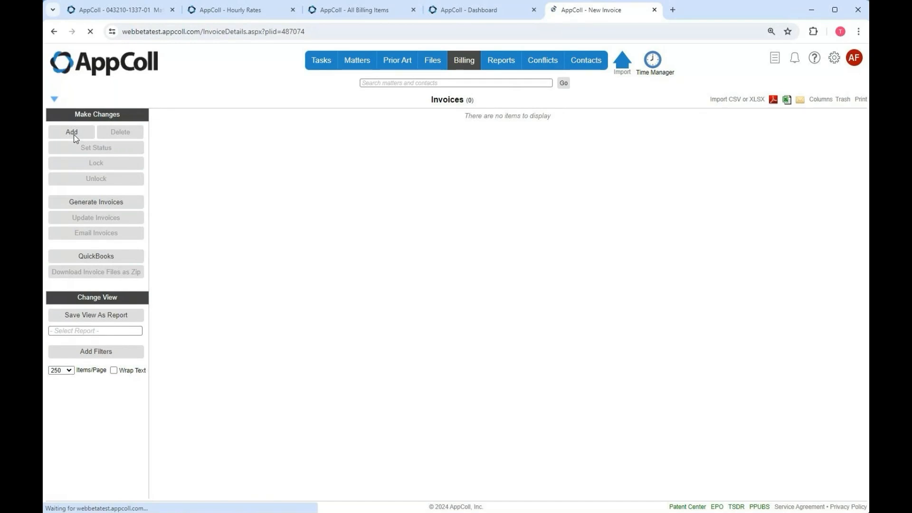
text(harlen)
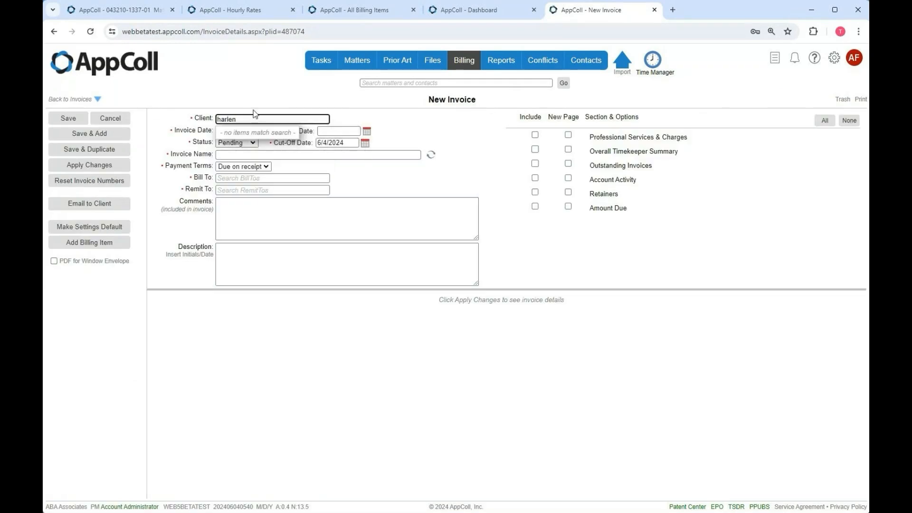
key(BackSpace)
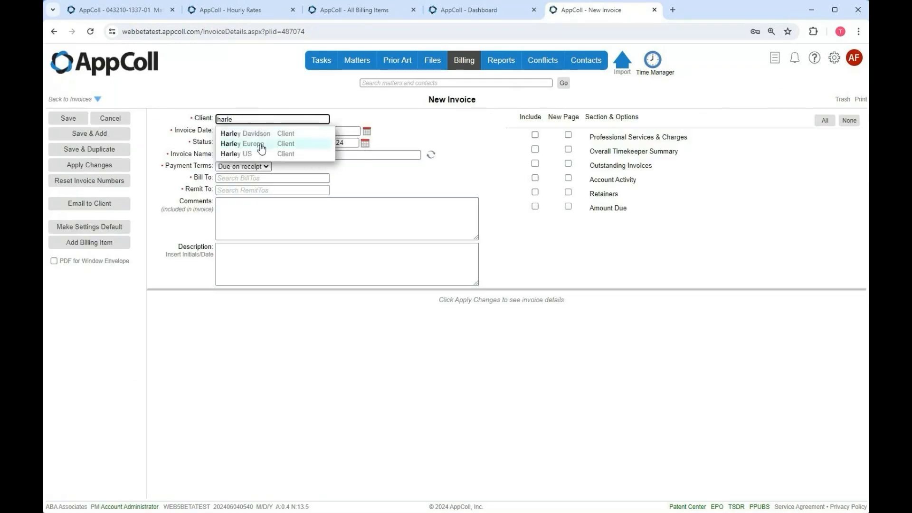
click(261, 134)
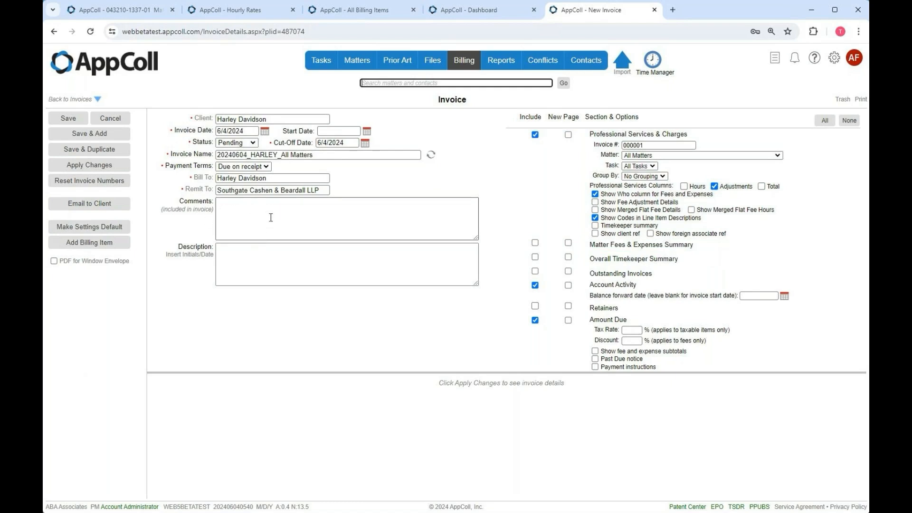
- Group the Harley Davidson invoice's professional services by matter and apply the changes to generate the invoice
click(108, 167)
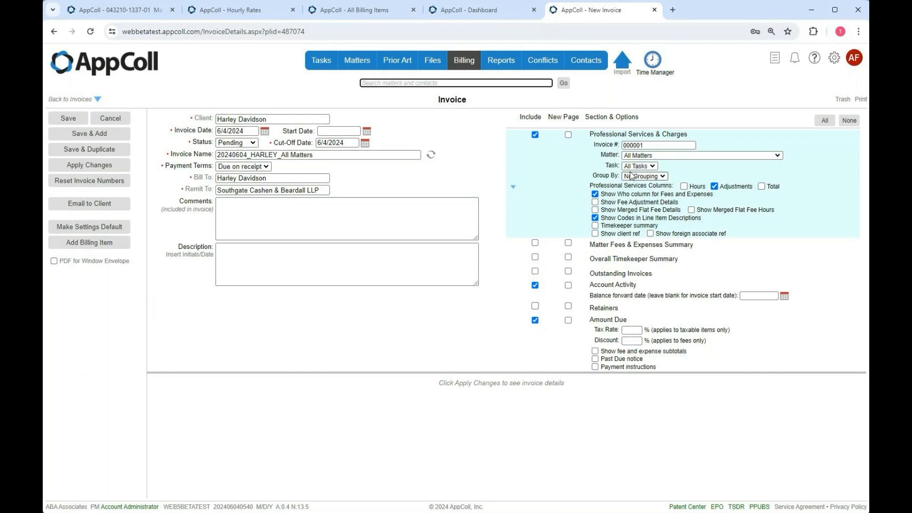
click(648, 178)
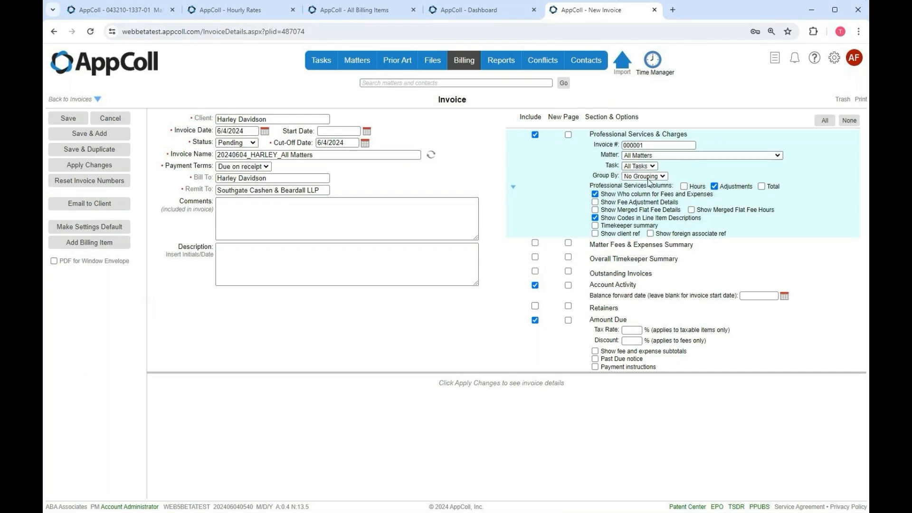
click(639, 194)
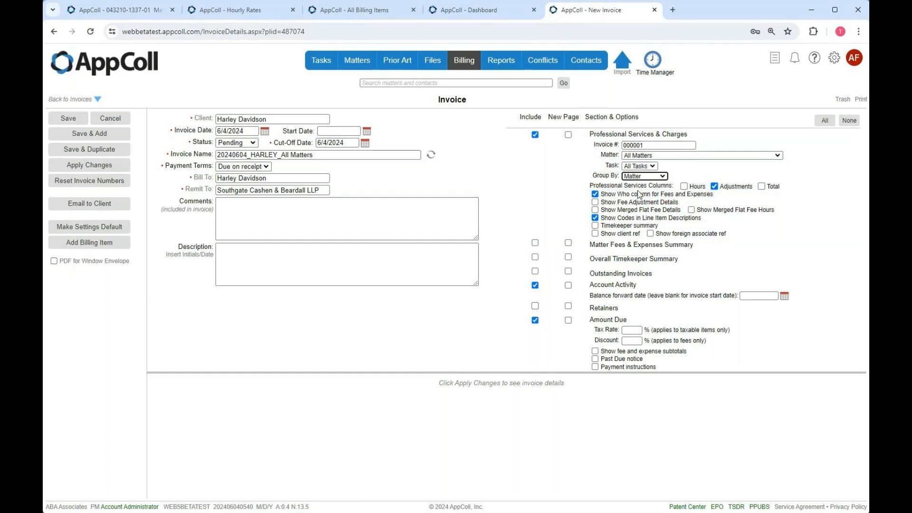
click(92, 151)
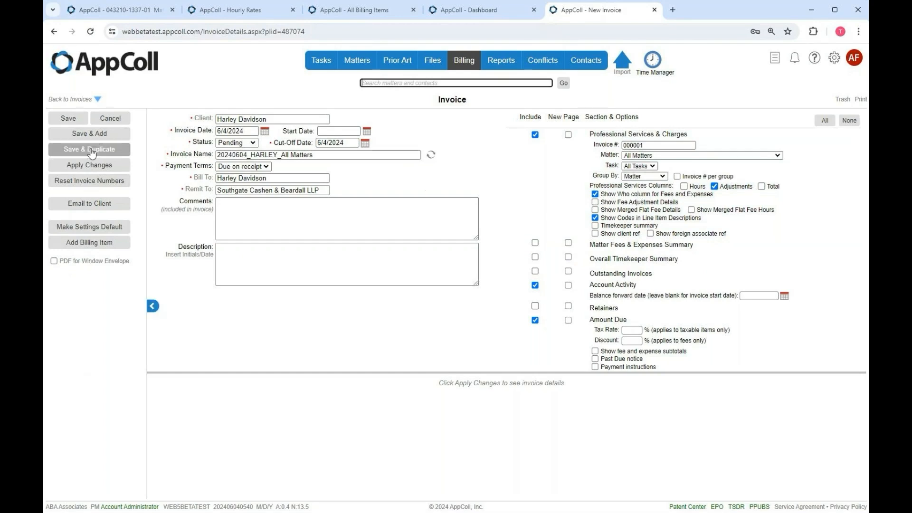
click(95, 169)
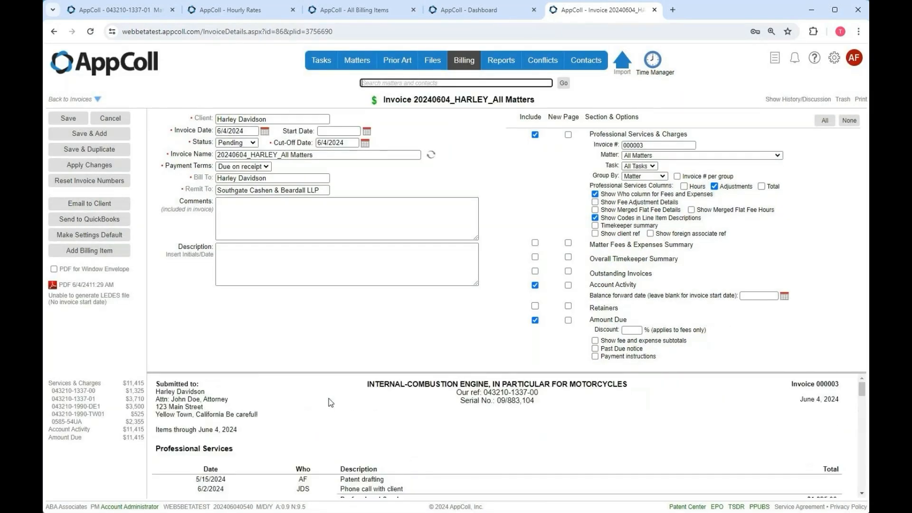
- Enlarge the invoice preview, enable New Page for Professional Services & Charges and apply the changes
drag(358, 372, 344, 312)
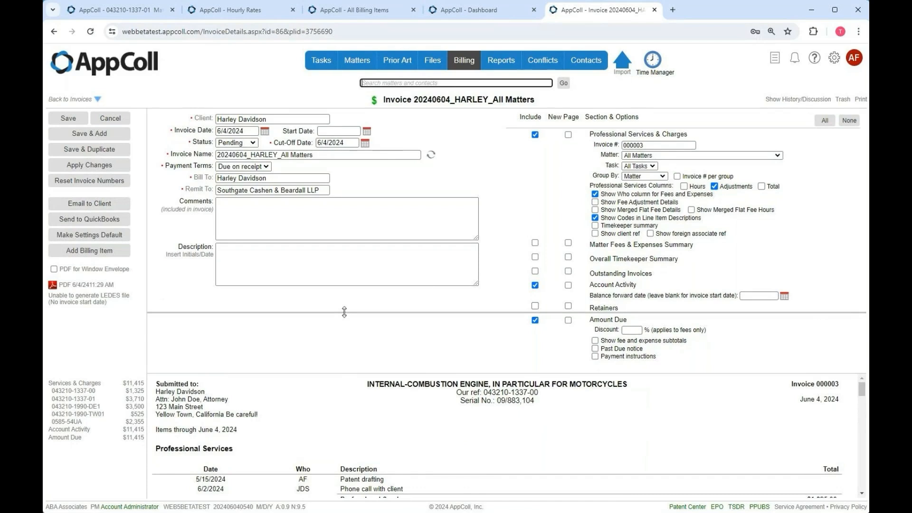
click(564, 135)
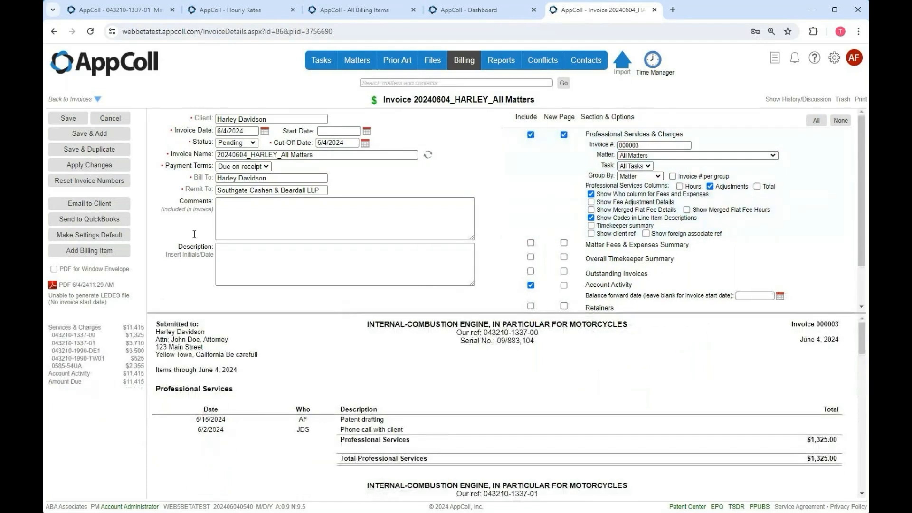
click(85, 170)
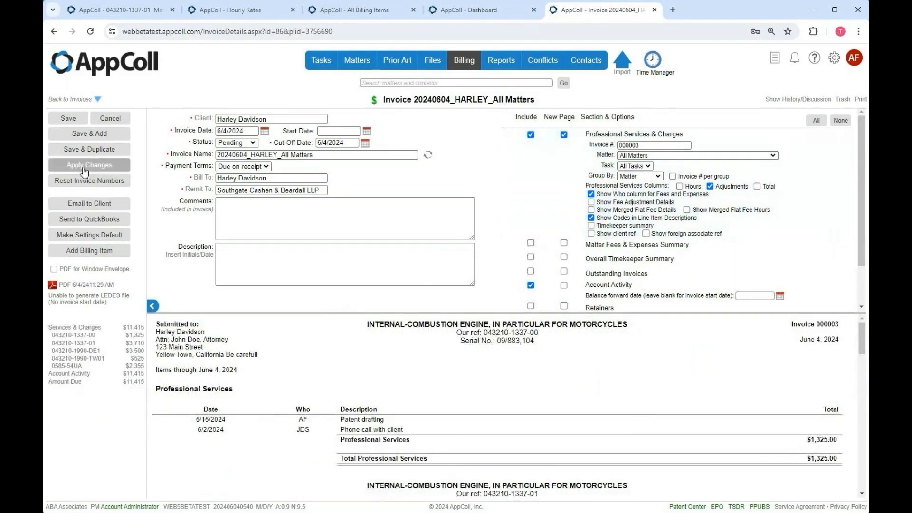
click(78, 285)
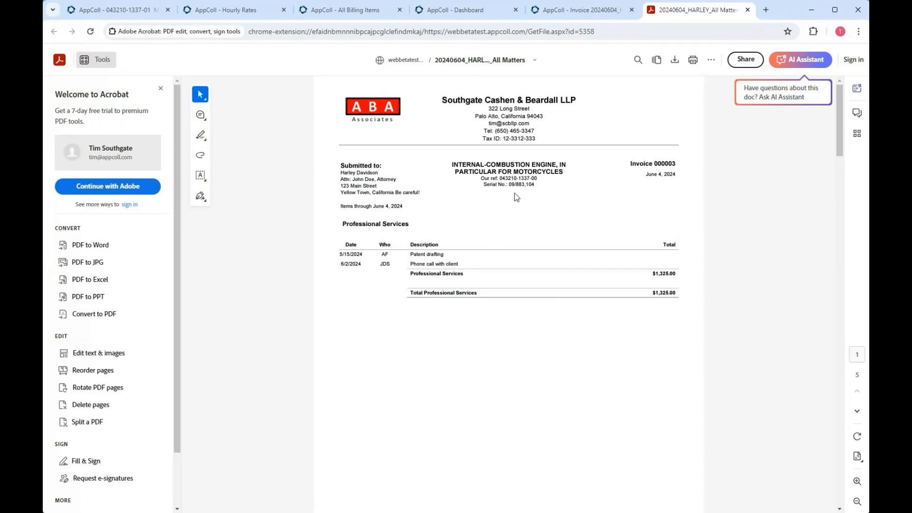
scroll(514, 193, down, 10)
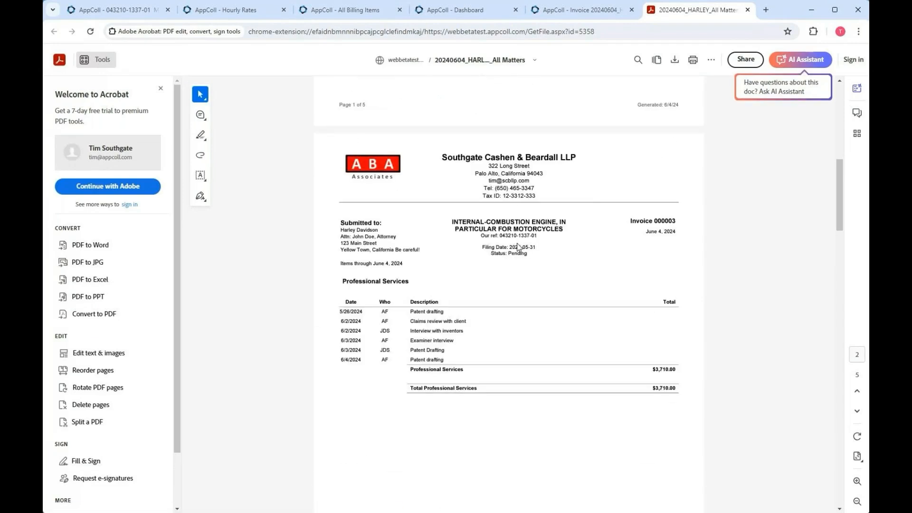
scroll(517, 247, up, 3)
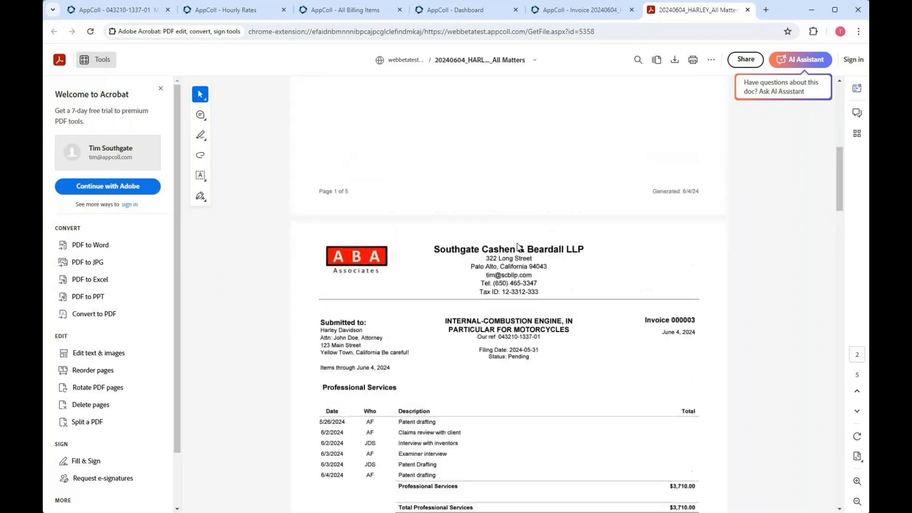
scroll(519, 247, down, 4)
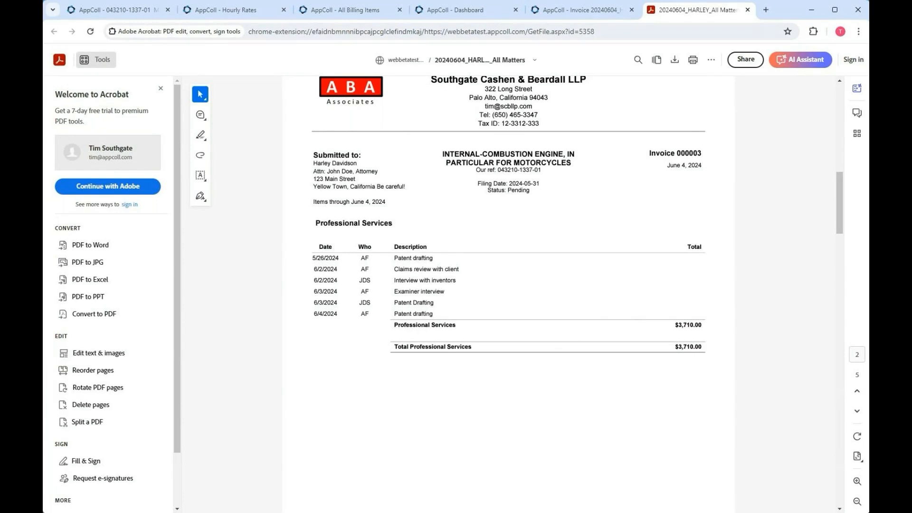
- Return from the PDF to the matters and view the reports Harley US Billing Matters and Harley Europe Billing Matters
click(575, 13)
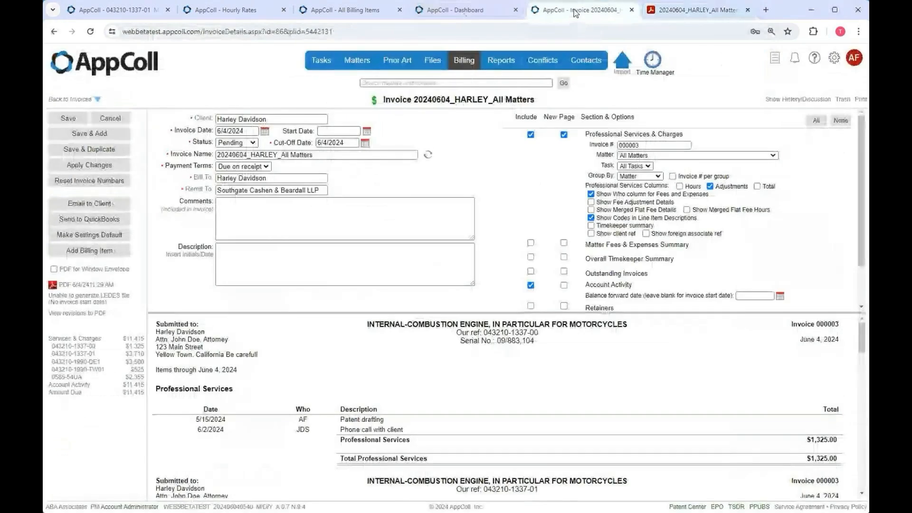
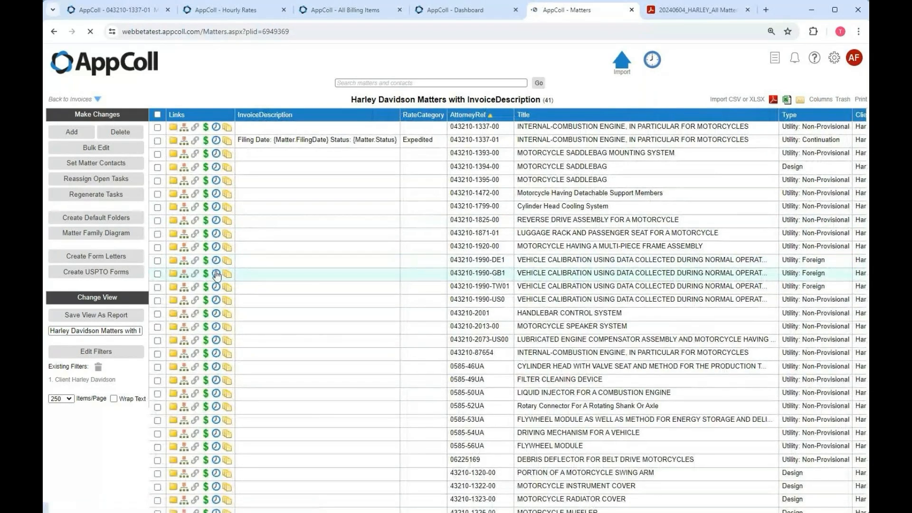
click(115, 331)
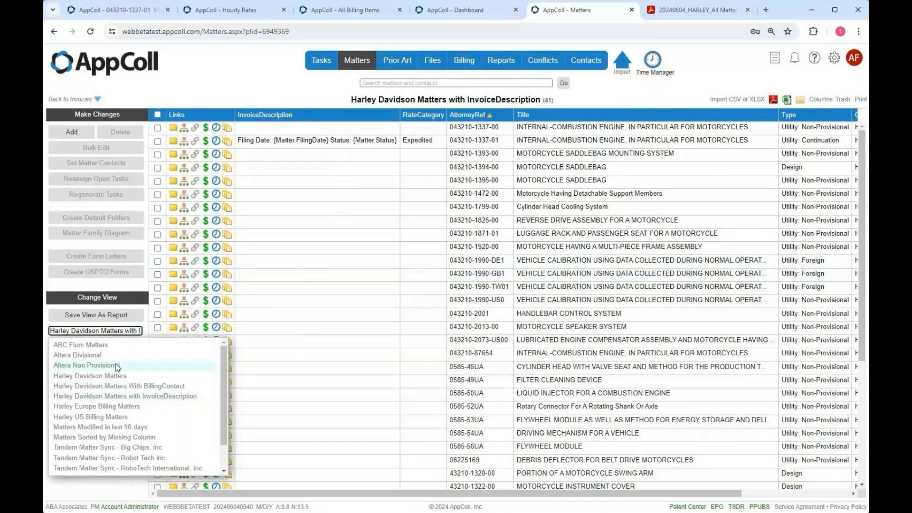
click(106, 421)
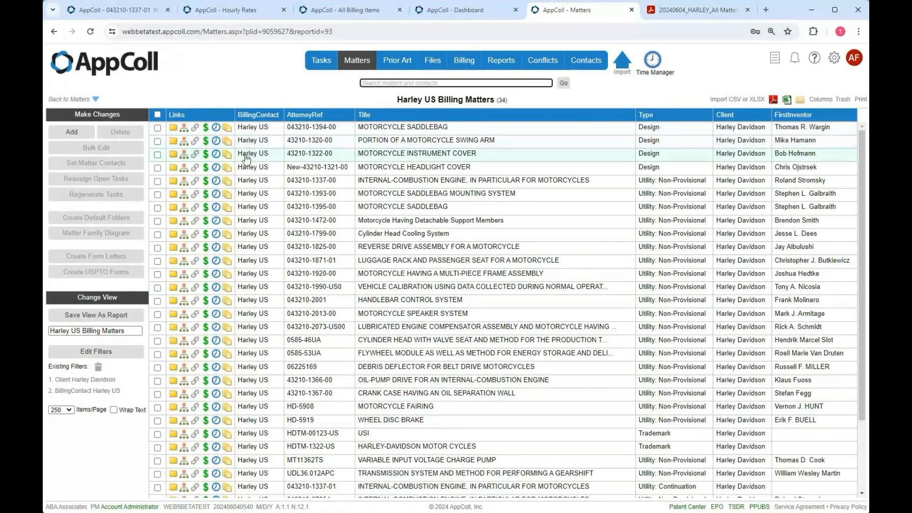
click(113, 352)
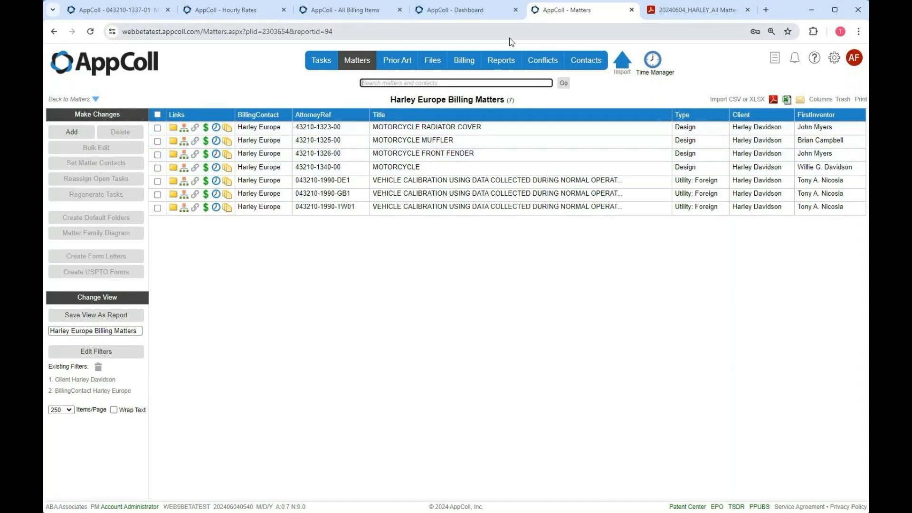
- Return to the invoices list and start a new invoice for the client Harley Davidson
click(691, 10)
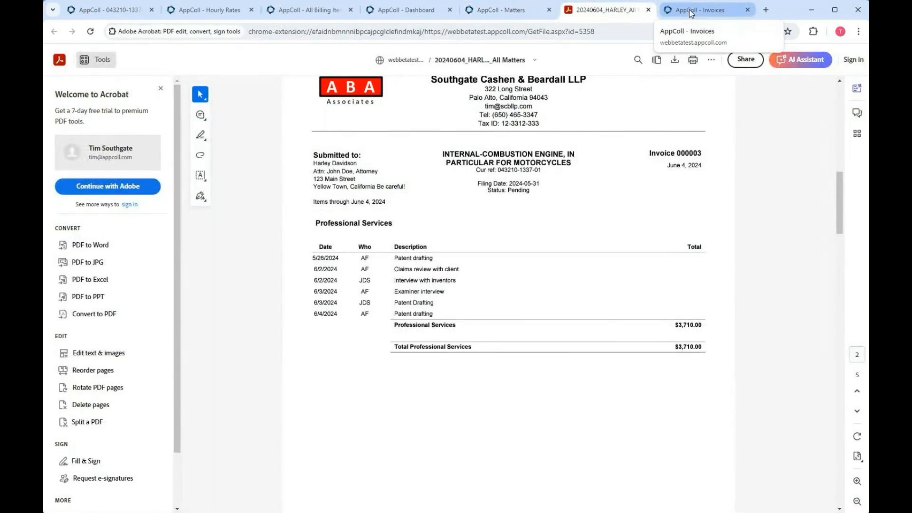
click(691, 11)
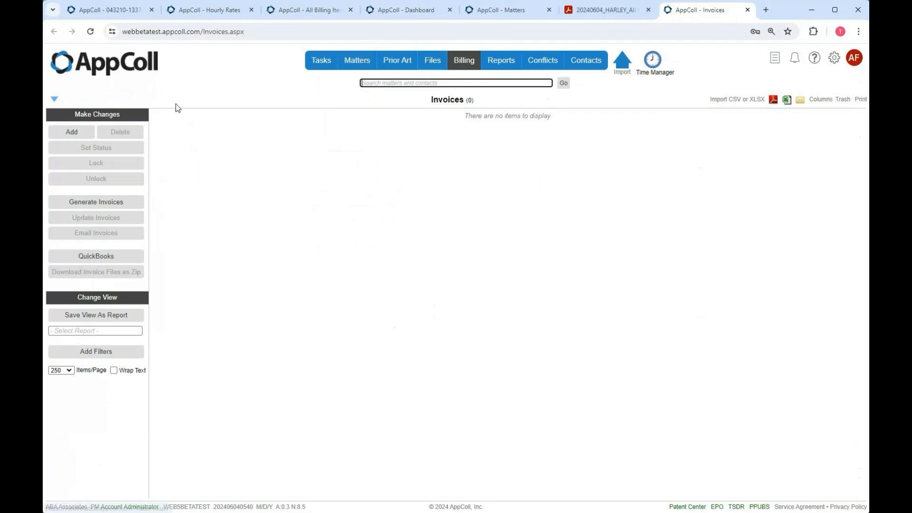
click(77, 134)
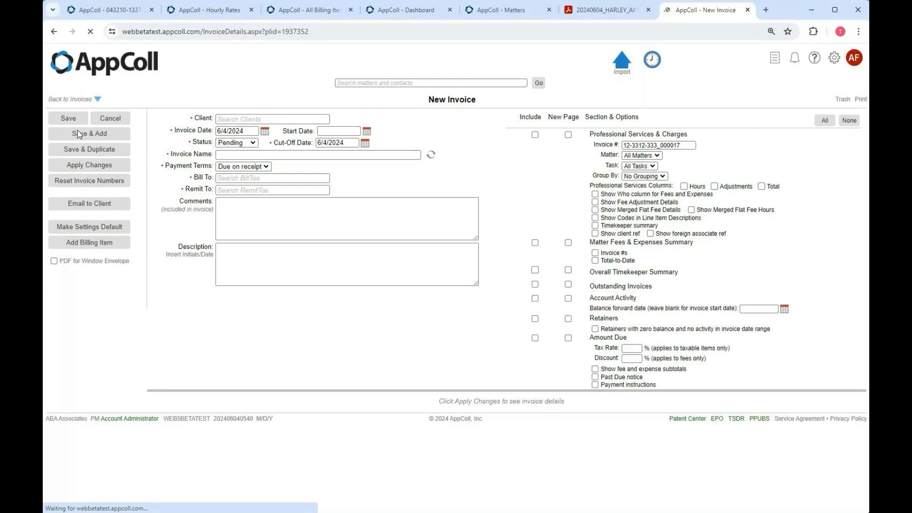
click(244, 119)
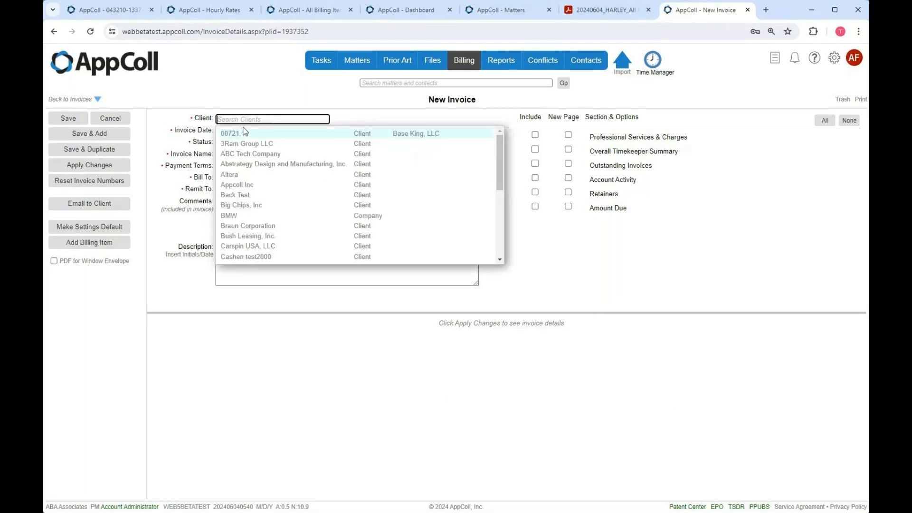
click(246, 114)
click(247, 117)
text(har)
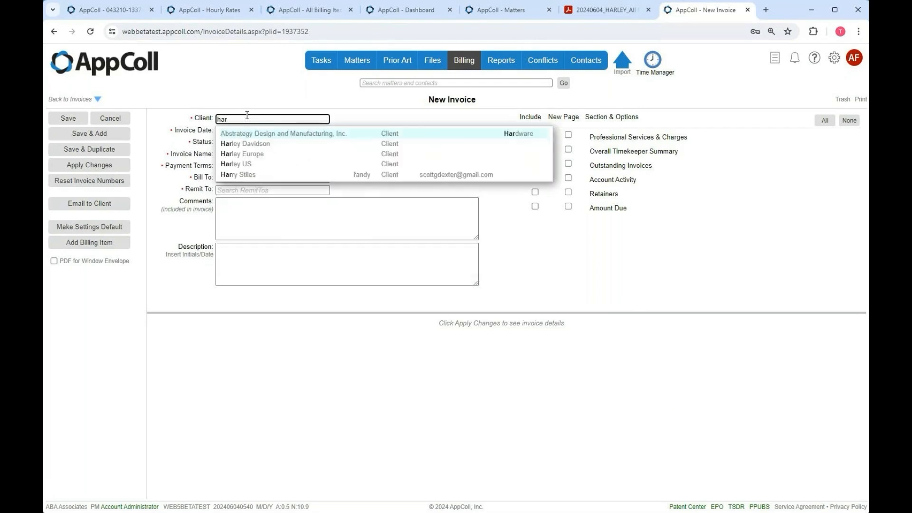
click(246, 145)
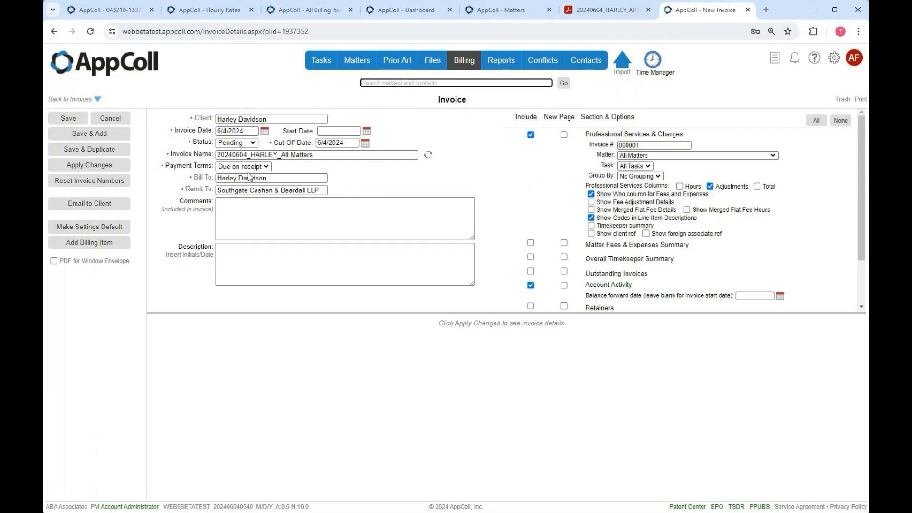
- Set the new invoice's Bill To contact to Harley US
click(248, 178)
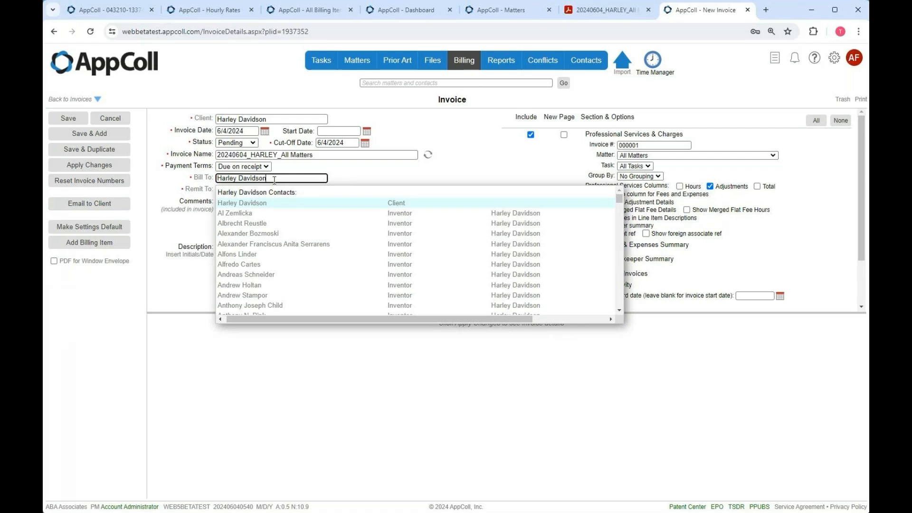
key(BackSpace)
key(BackSpace)
key(BackSpace)
key(BackSpace)
key(BackSpace)
key(BackSpace)
text(US)
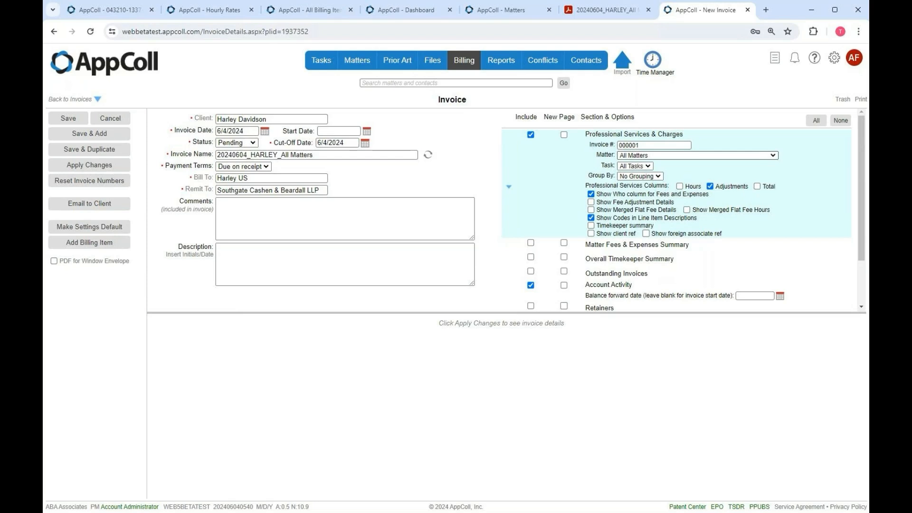
- Limit the invoice to the report Harley US Billing Matters, group its services by Matter and apply the changes
click(682, 280)
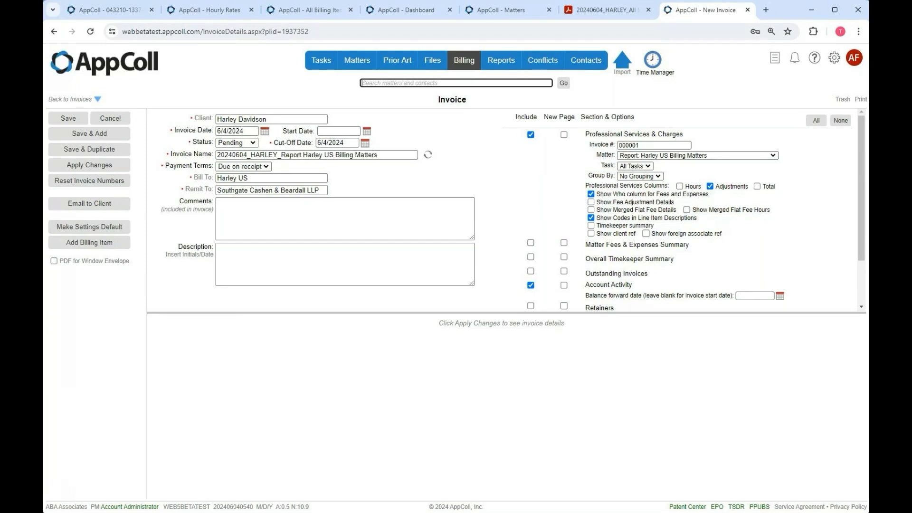
click(647, 176)
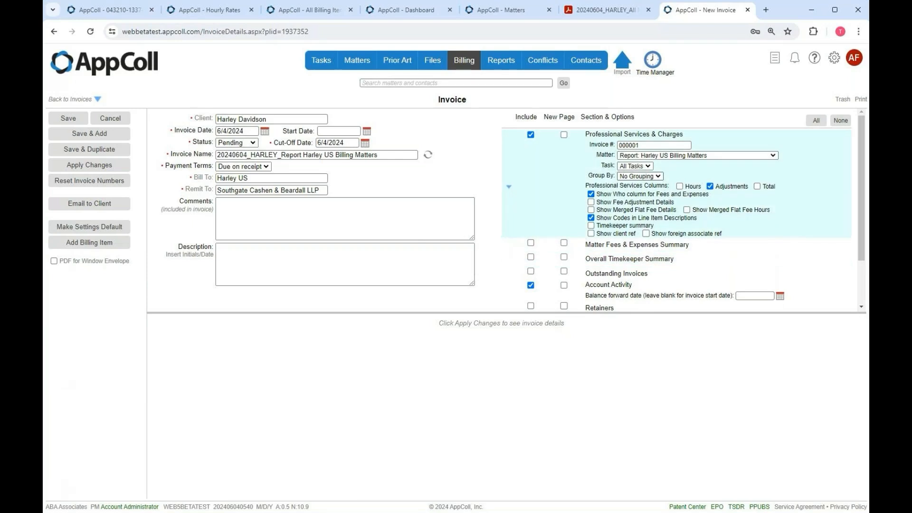
click(636, 192)
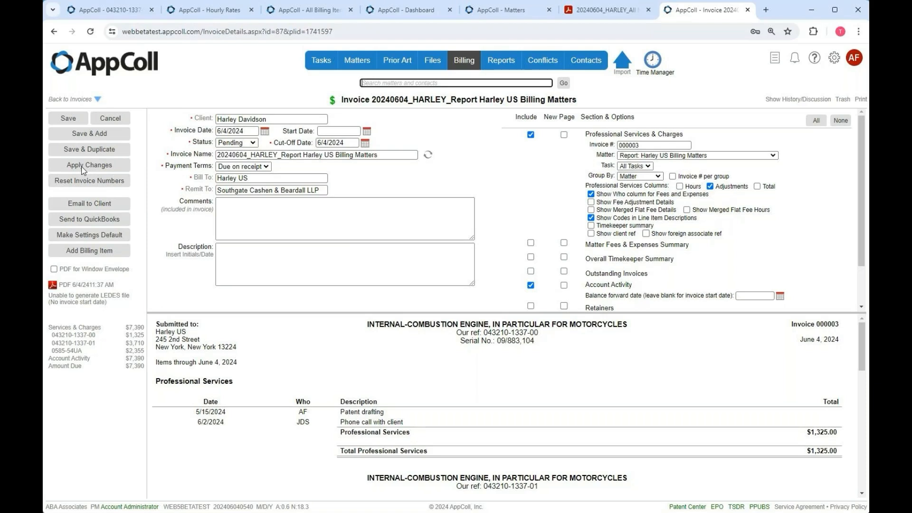
- Examine the generated Harley US invoice down to its account activity, and hide already invoiced items in the All Billing Items list
scroll(486, 390, down, 10)
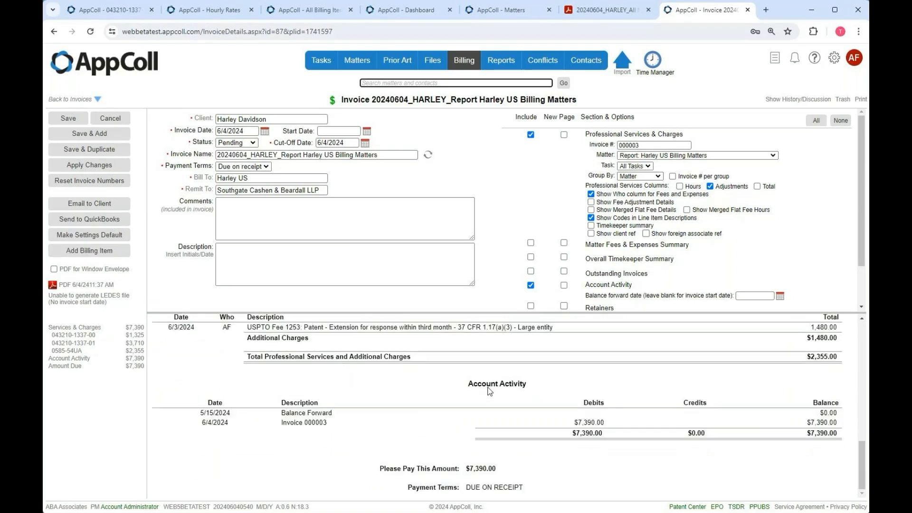
scroll(489, 391, up, 5)
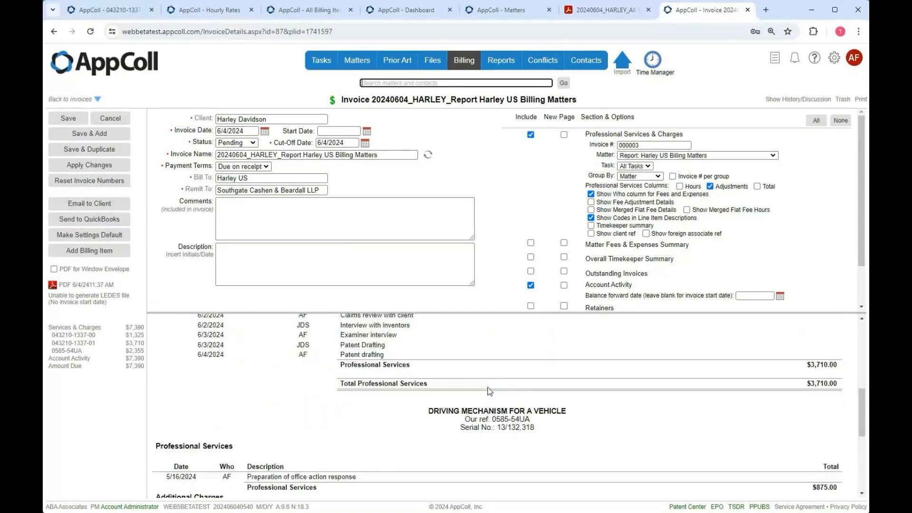
scroll(489, 391, up, 5)
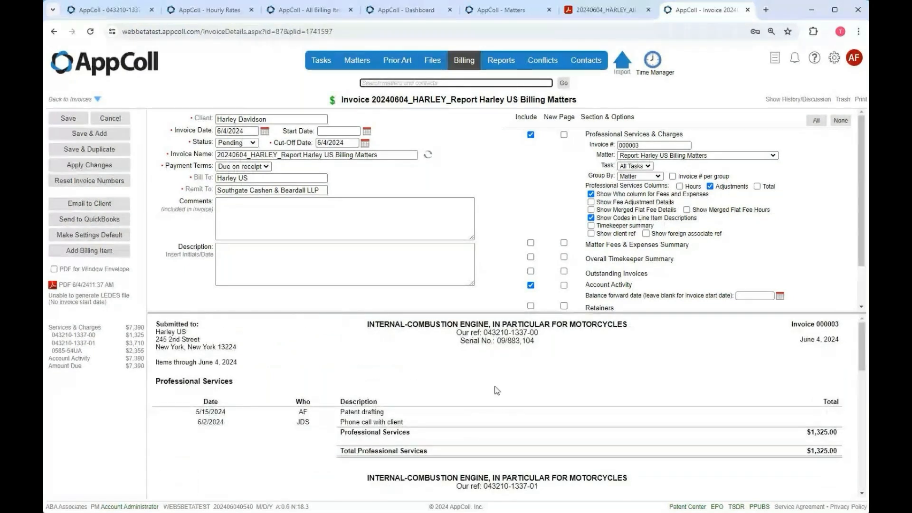
click(307, 12)
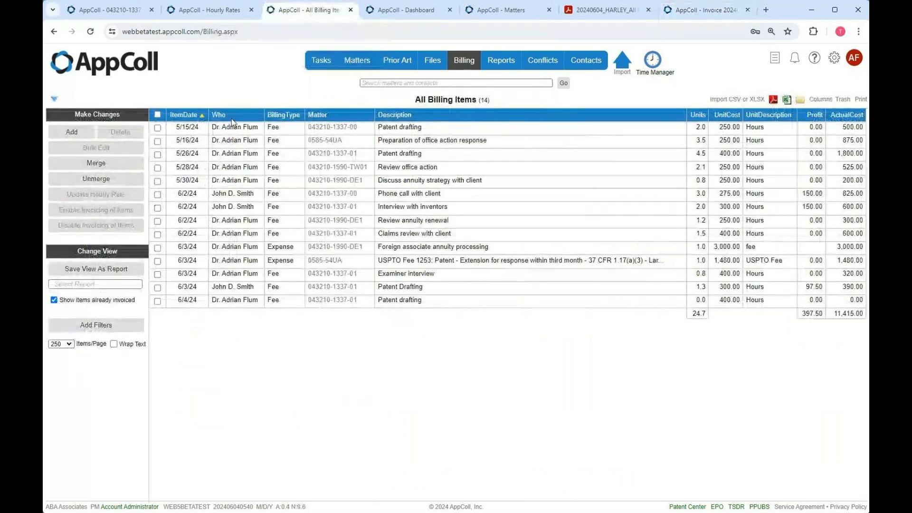
click(54, 299)
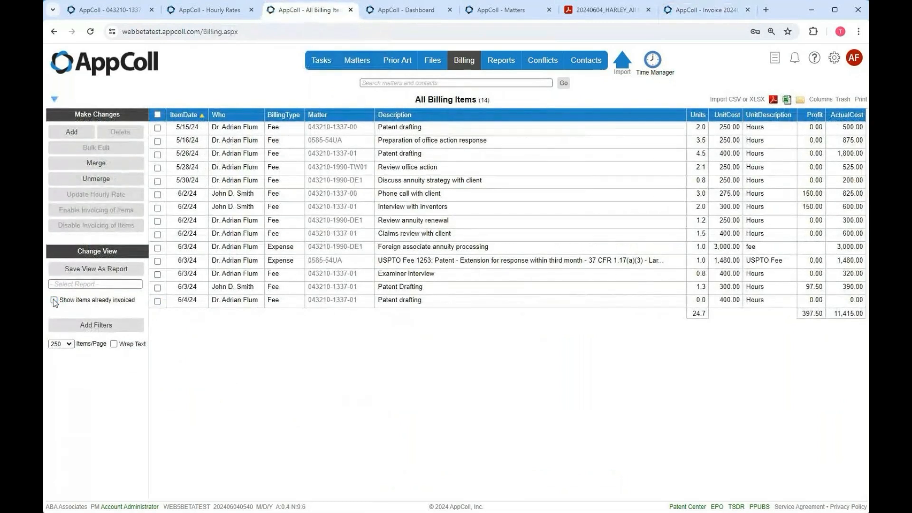
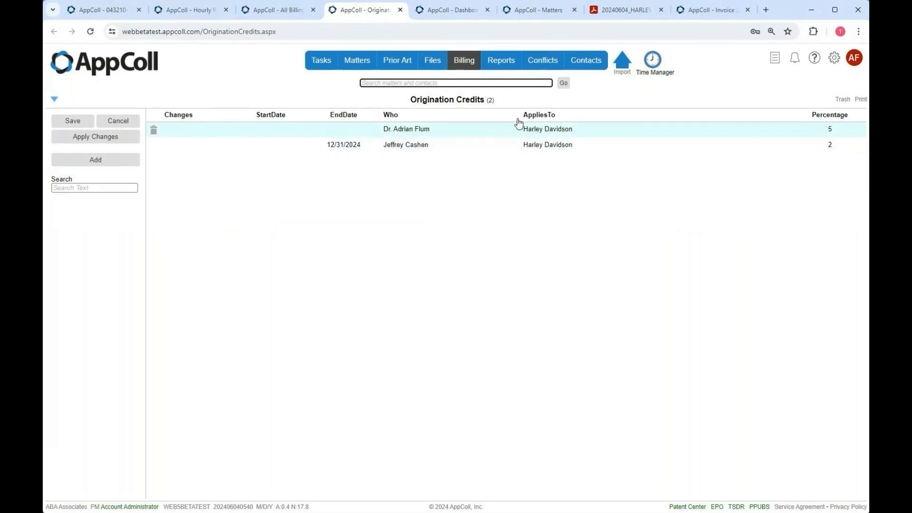
- Try an origination credit of 5% for a corporate counsel timekeeper on the specific client Altera, and discard it
mouse_move(857, 59)
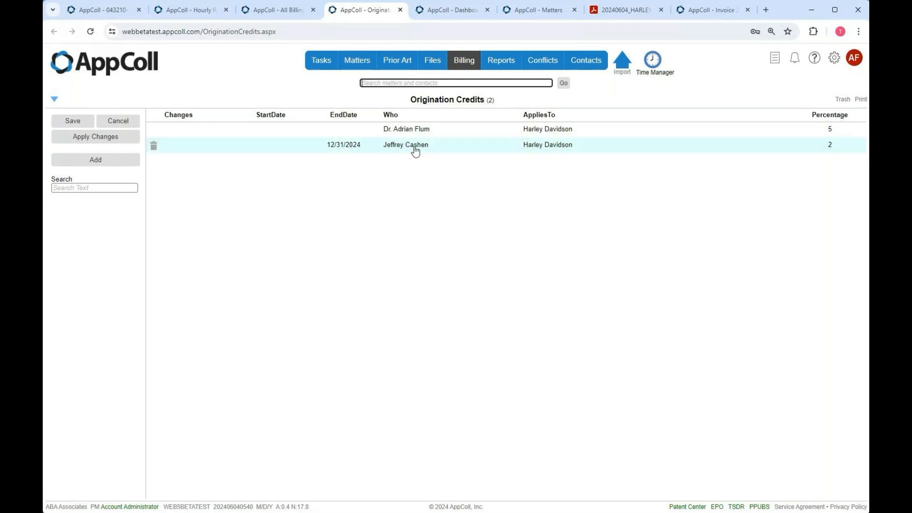
click(114, 164)
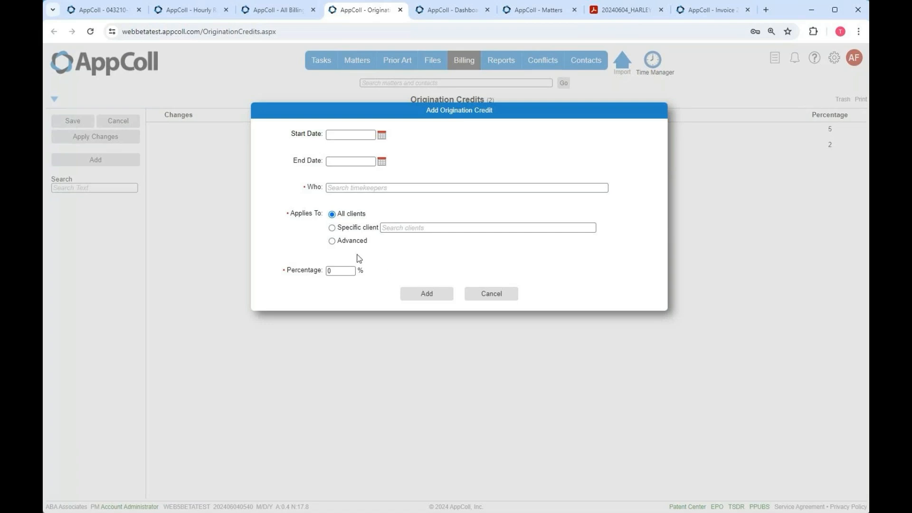
click(332, 242)
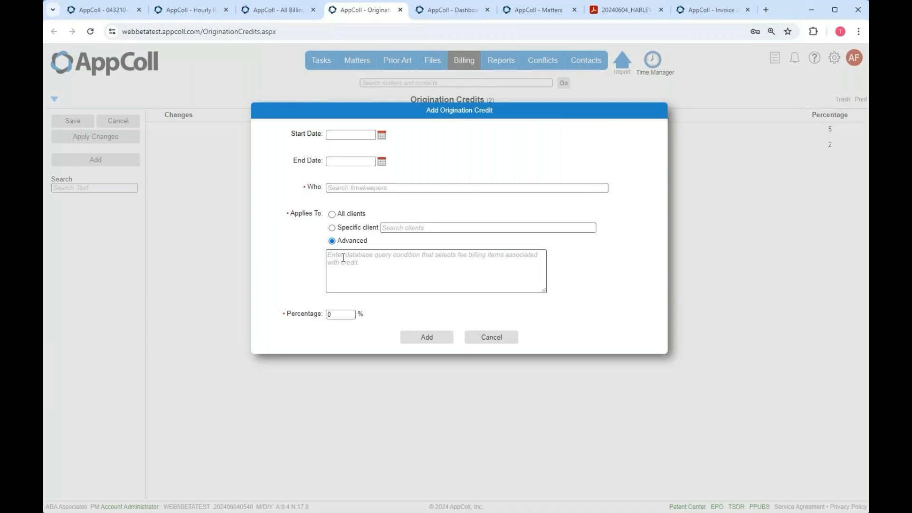
click(332, 228)
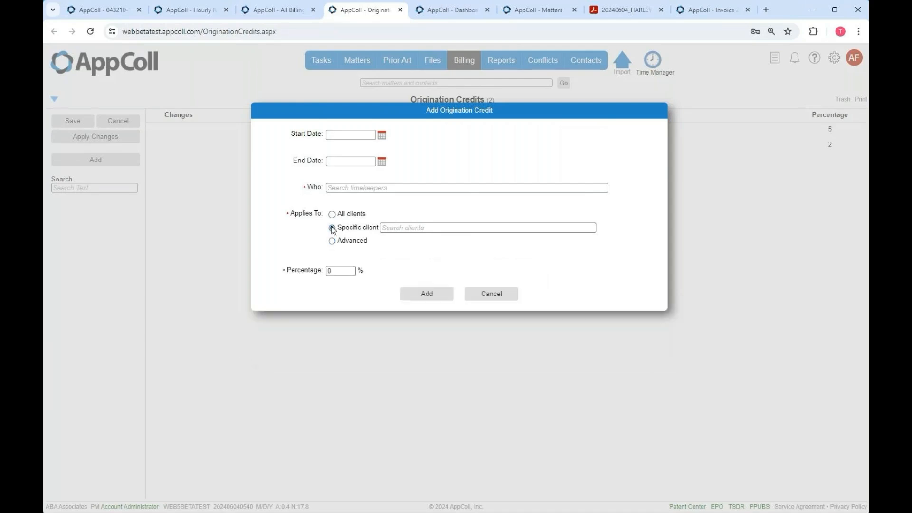
click(398, 228)
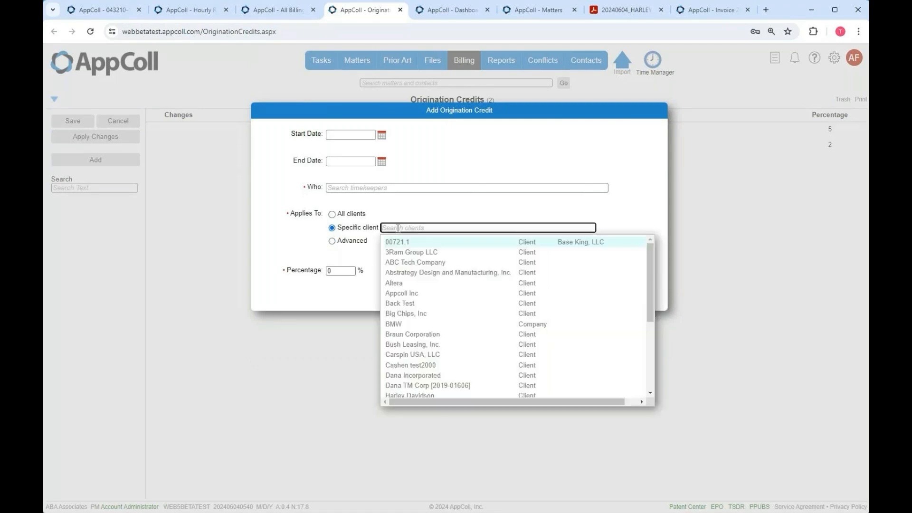
click(397, 283)
key(Tab)
text(5)
click(349, 188)
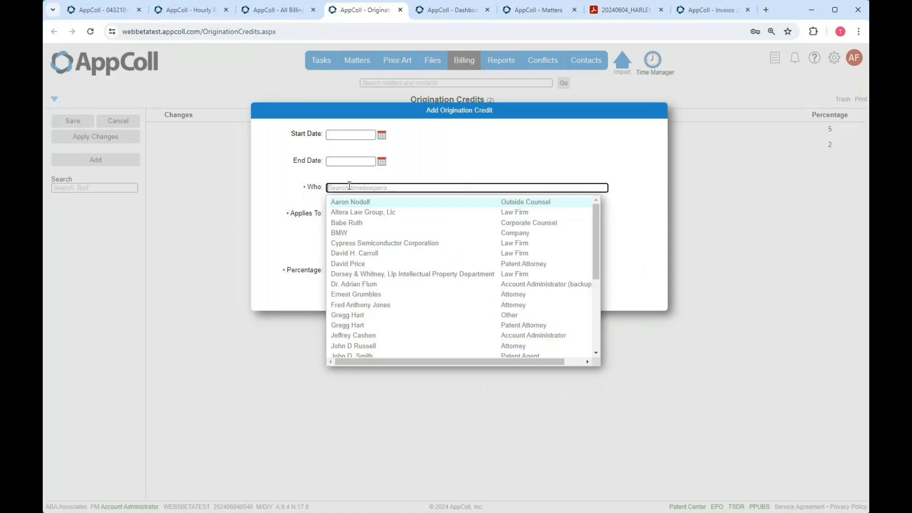
click(351, 223)
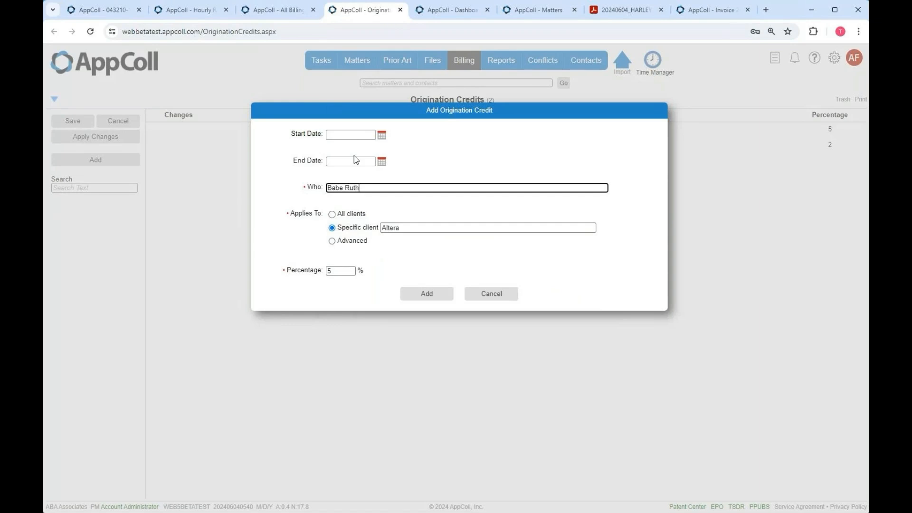
click(500, 294)
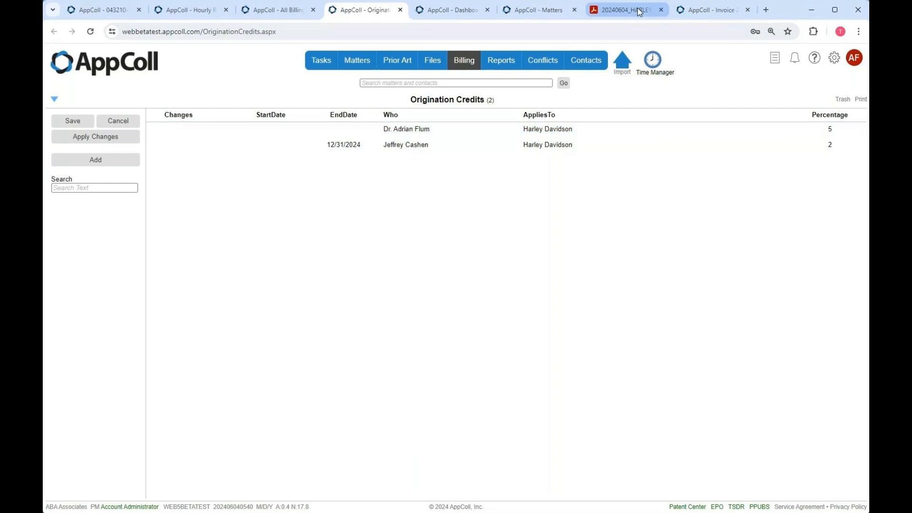
- Record a full client payment on the Harley US Billing Matters invoice with the description Check and save it
click(705, 8)
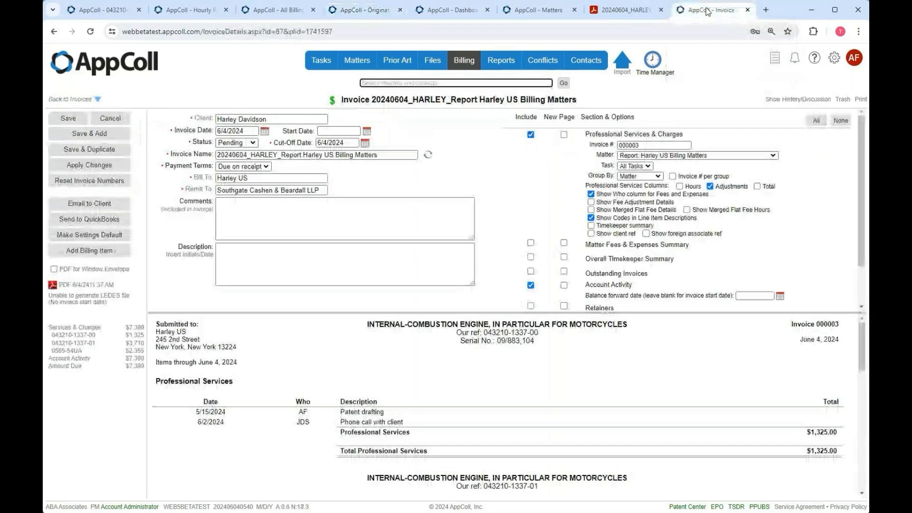
click(74, 100)
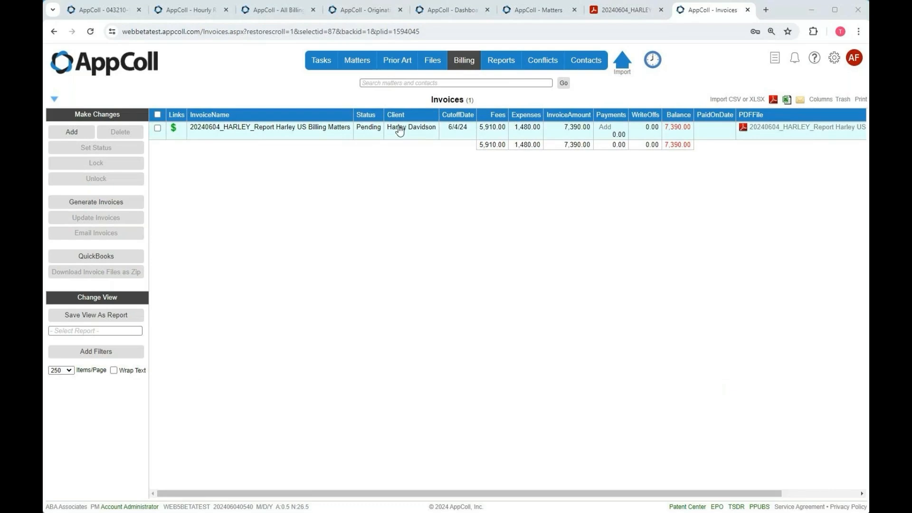
click(605, 128)
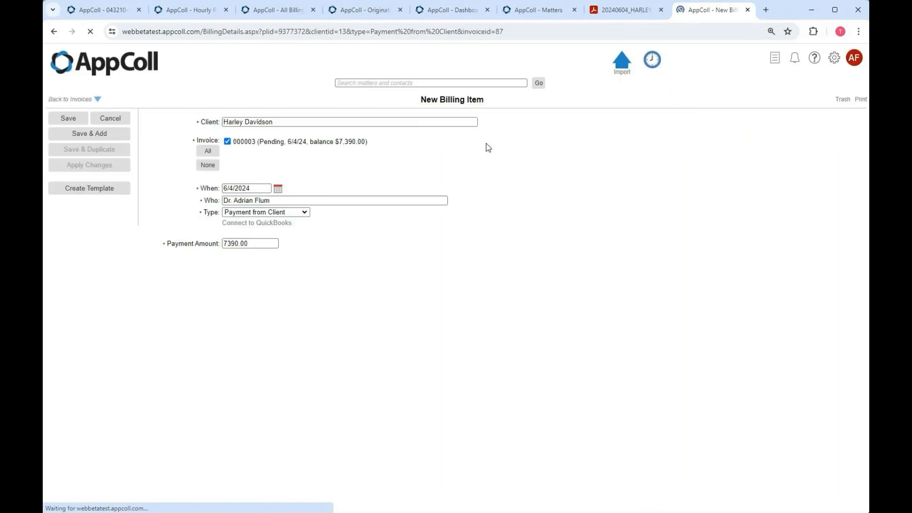
click(247, 297)
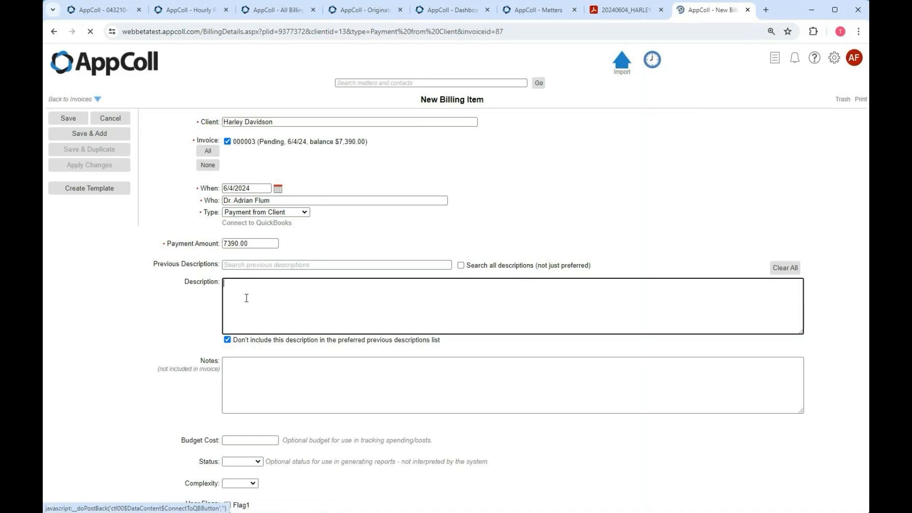
text(Check)
click(67, 123)
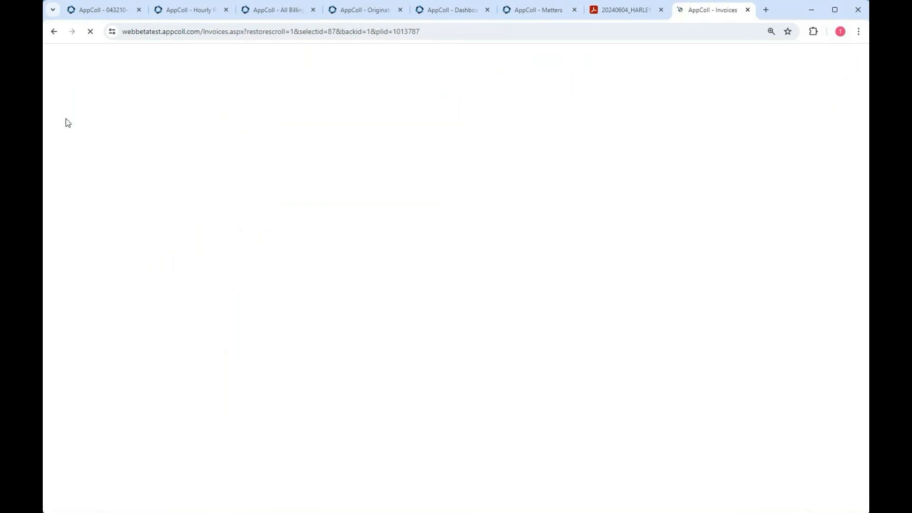
- Replace the Contractor Amounts Payable report on the dashboard with Origination Credits For This Year and refresh its data
click(468, 10)
mouse_move(532, 77)
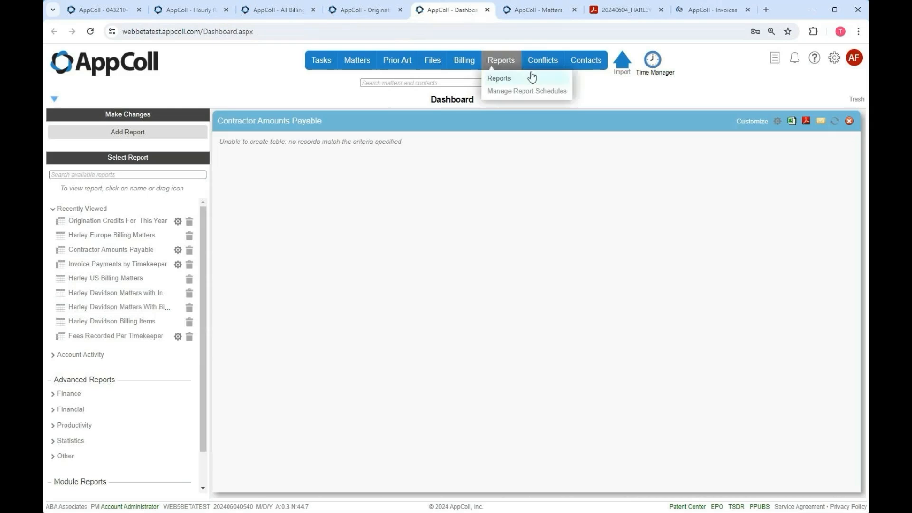
click(849, 121)
mouse_move(95, 224)
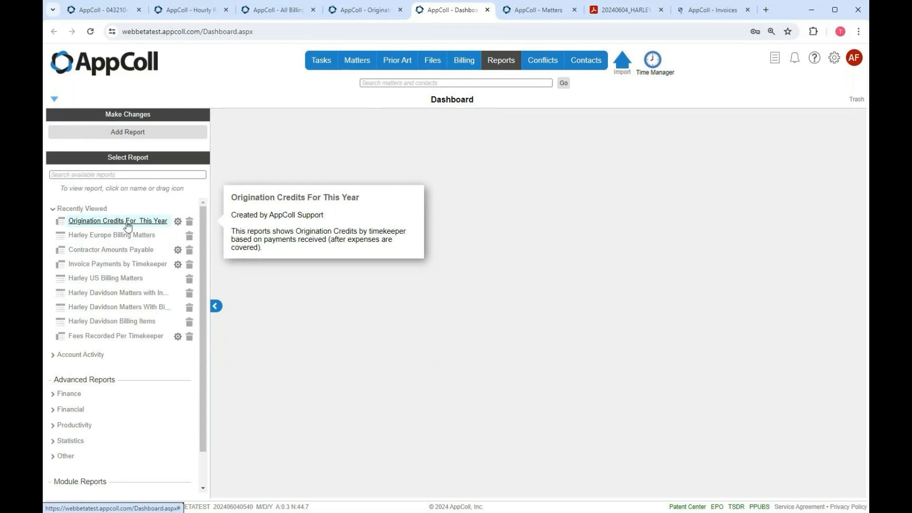
click(127, 221)
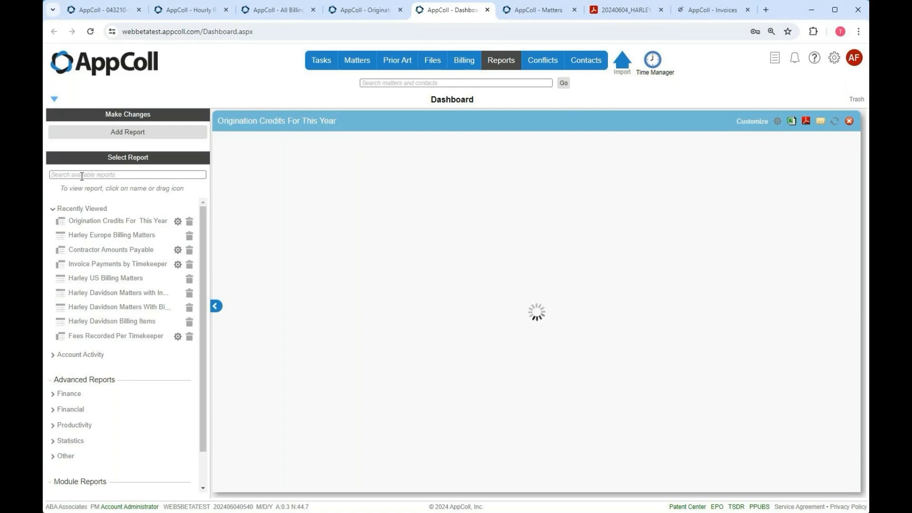
click(114, 175)
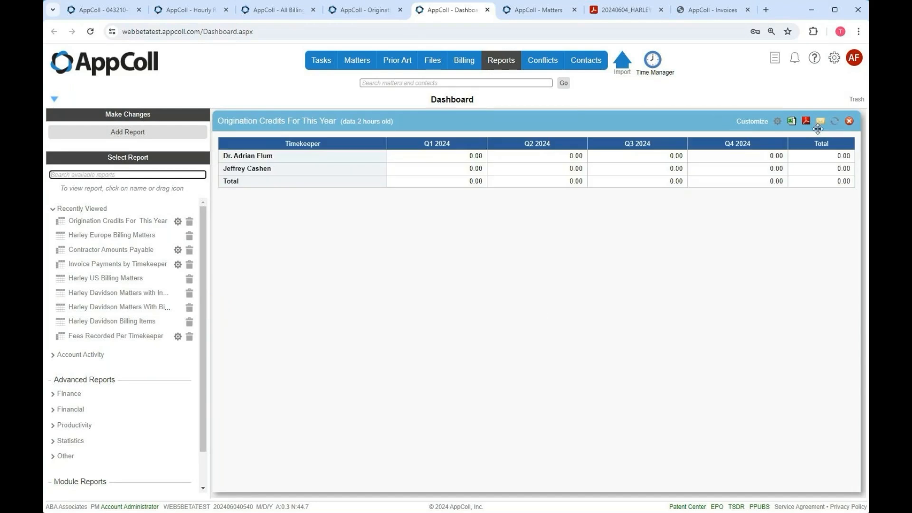
mouse_move(489, 70)
click(837, 123)
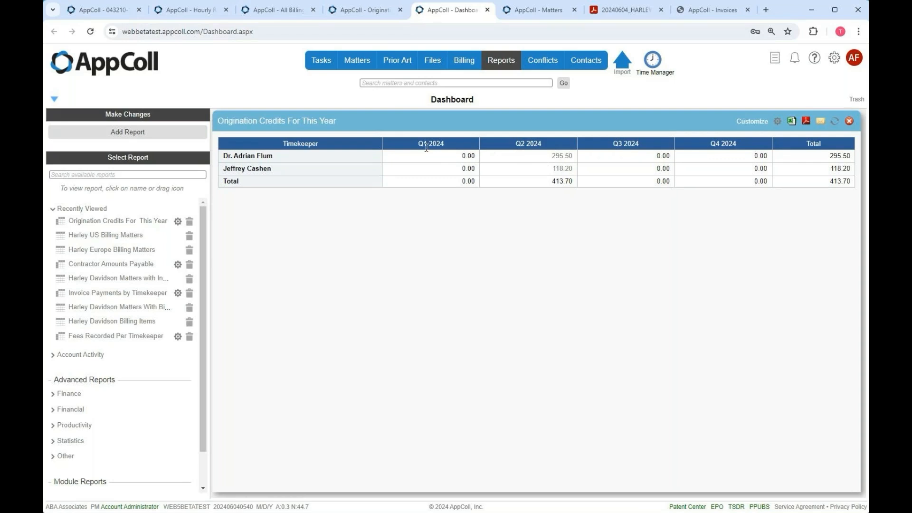
- Open the billing items behind the first timekeeper's Q2 2024 origination credit and examine the client payment
click(563, 156)
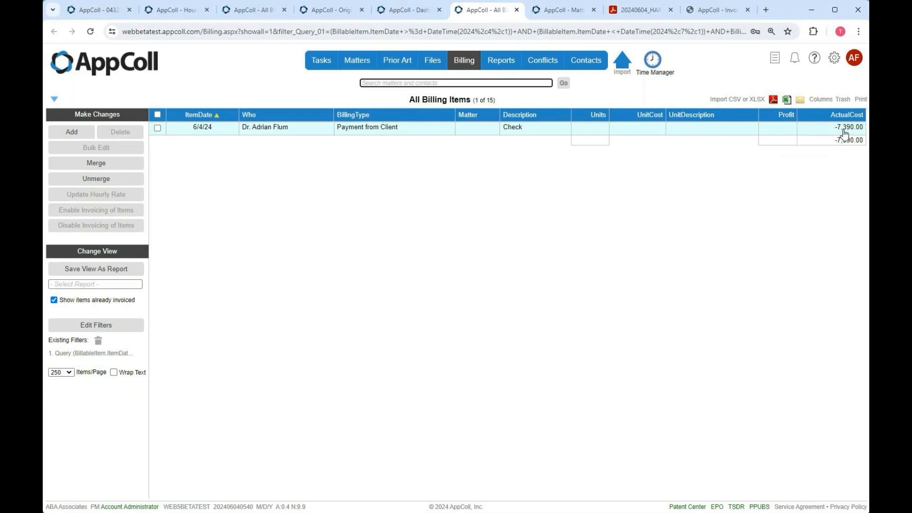
click(407, 10)
click(562, 156)
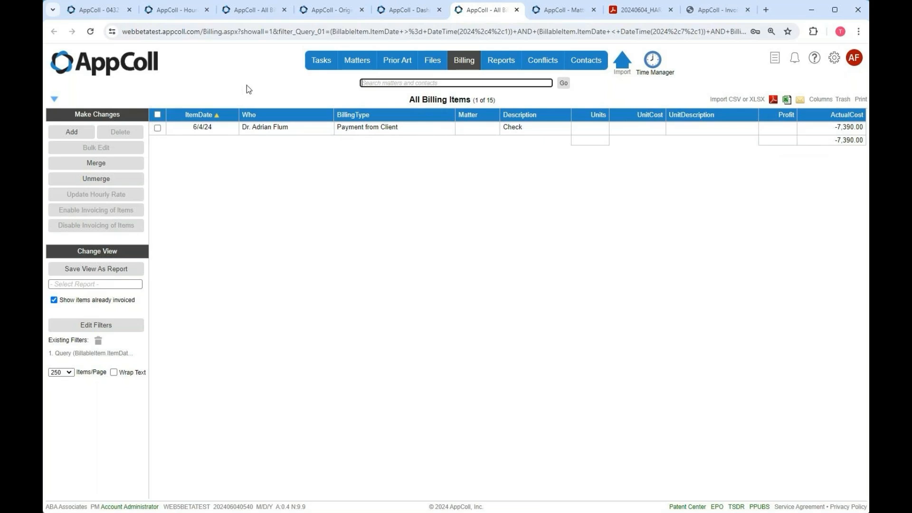
click(281, 74)
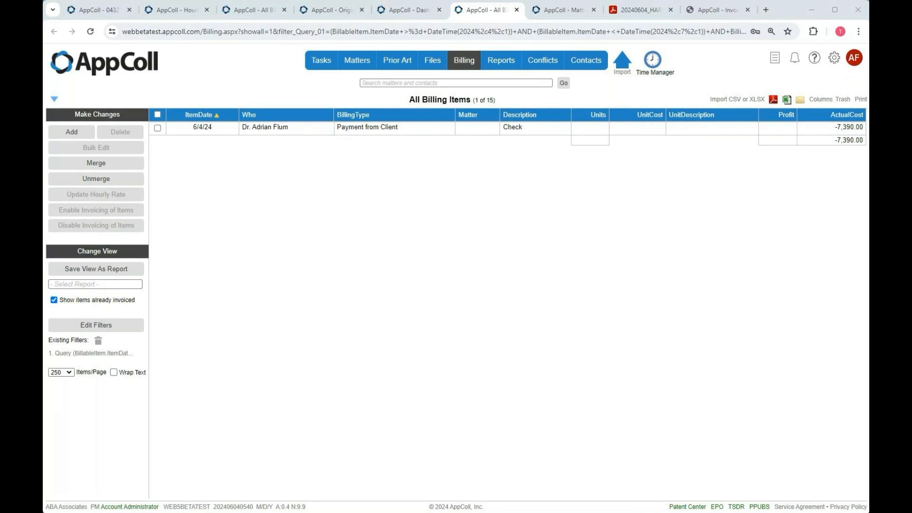
mouse_move(464, 60)
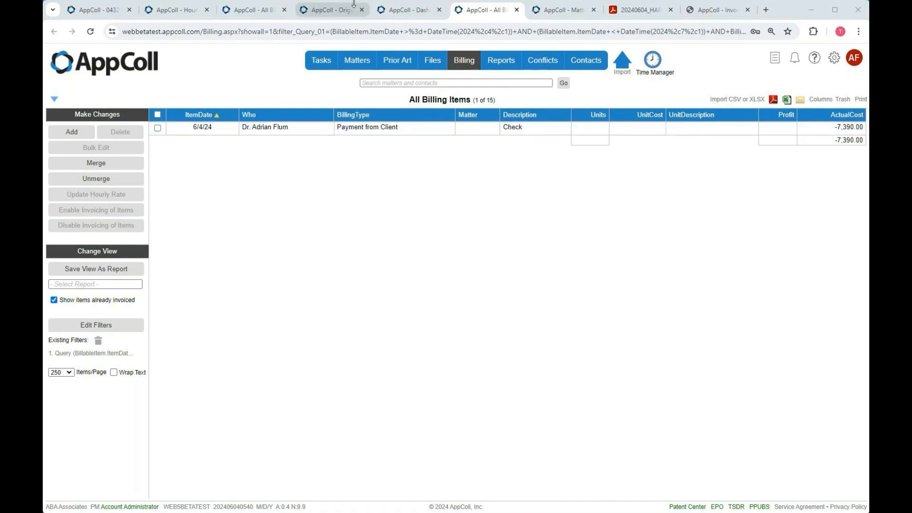
- Review the uninvoiced billing types offered for the Review annuity renewal item in Uninvoiced Billing Items, and cancel the edit
click(260, 8)
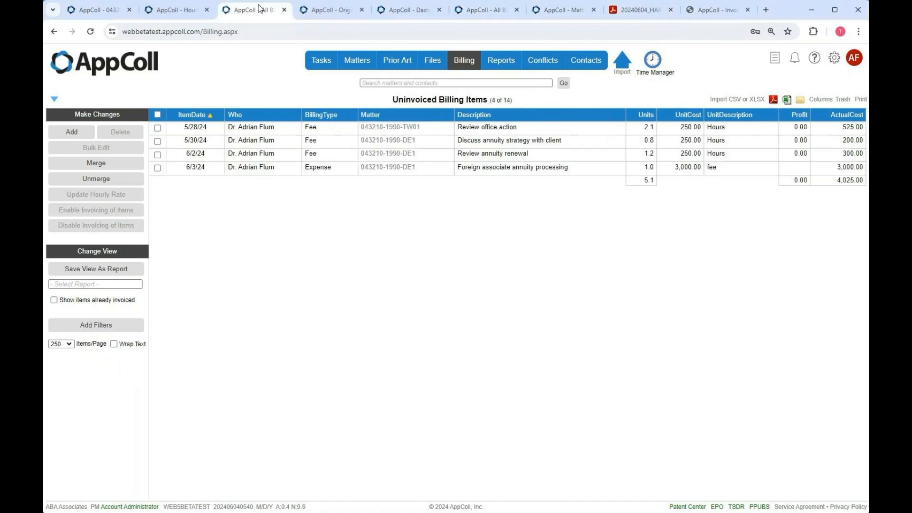
mouse_move(251, 131)
click(155, 156)
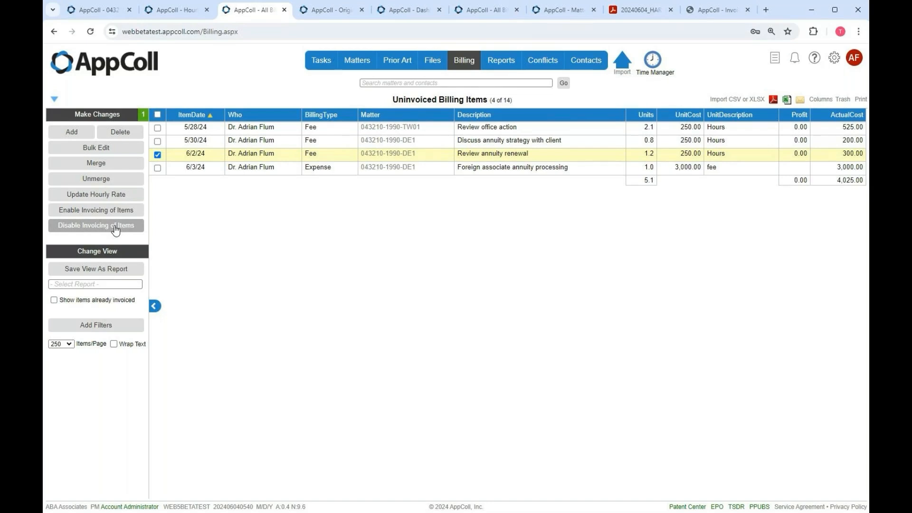
click(333, 155)
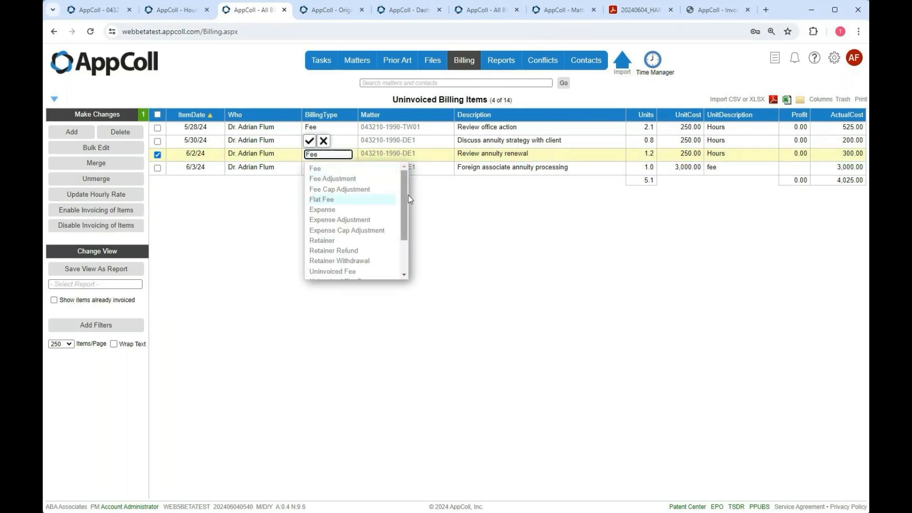
drag(404, 191, 405, 207)
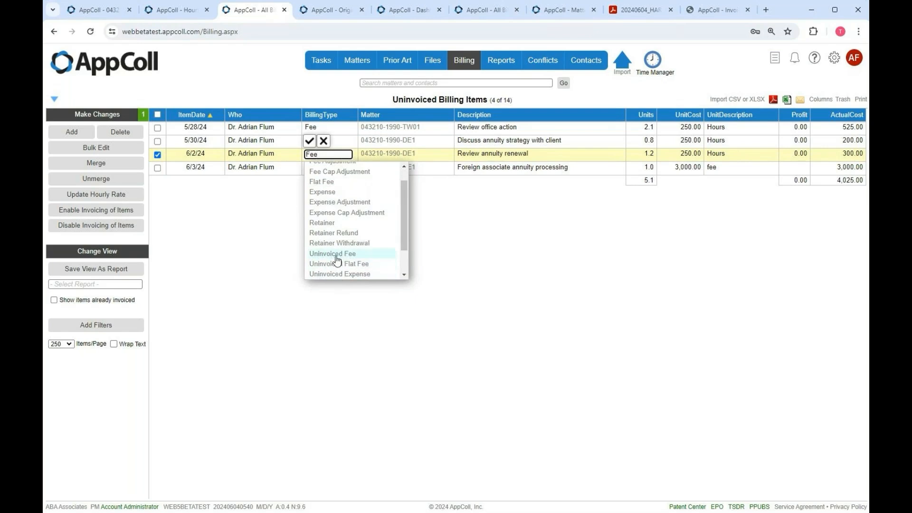
click(204, 294)
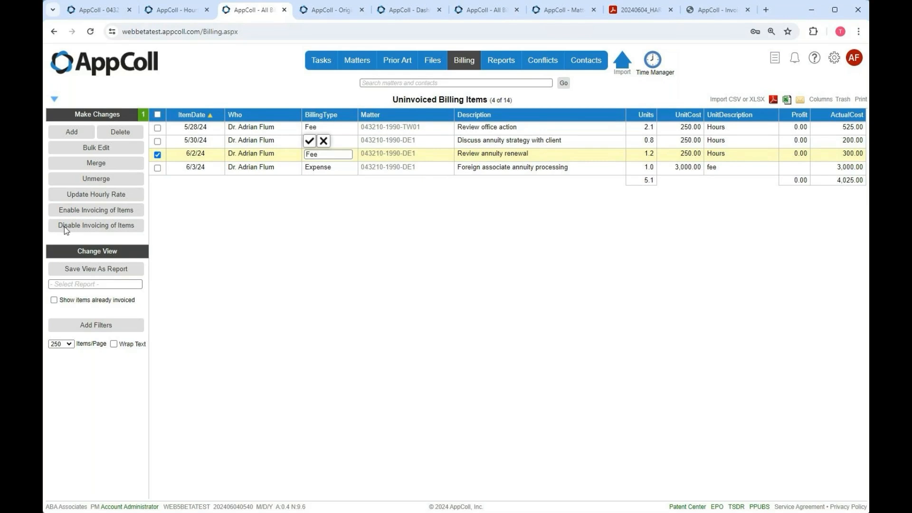
click(328, 154)
click(323, 141)
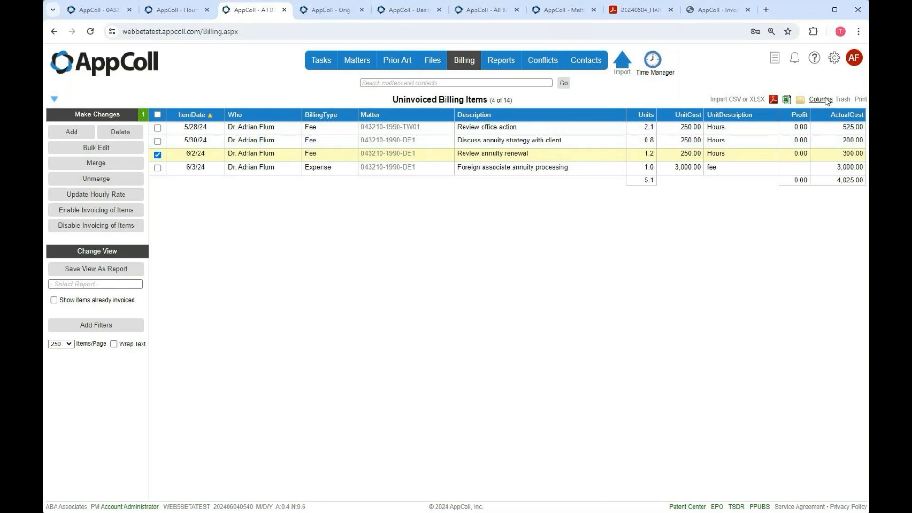
- Add the DoNotInvoice column to the Uninvoiced Billing Items list
click(820, 99)
click(424, 144)
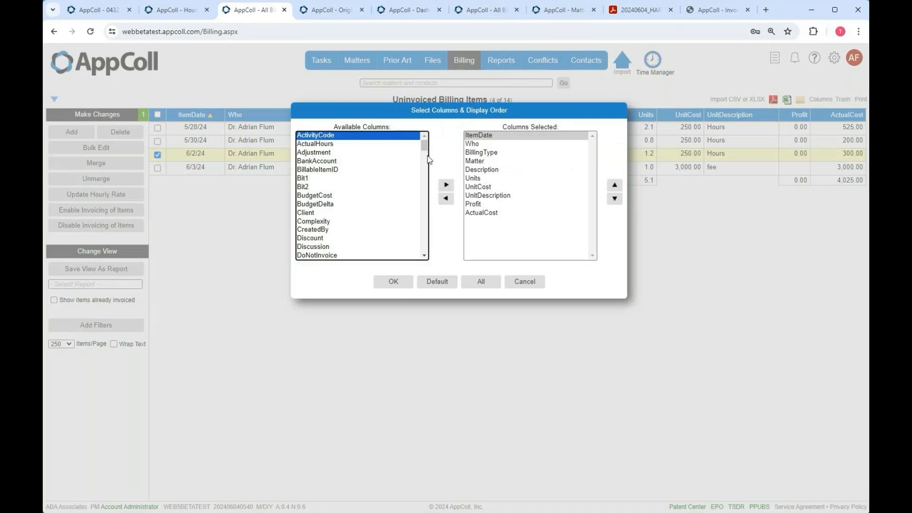
click(331, 257)
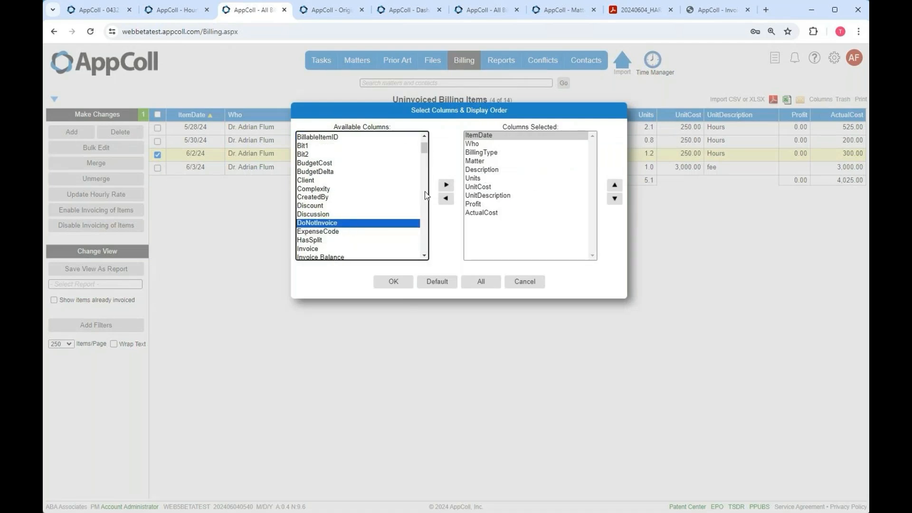
click(445, 186)
click(396, 283)
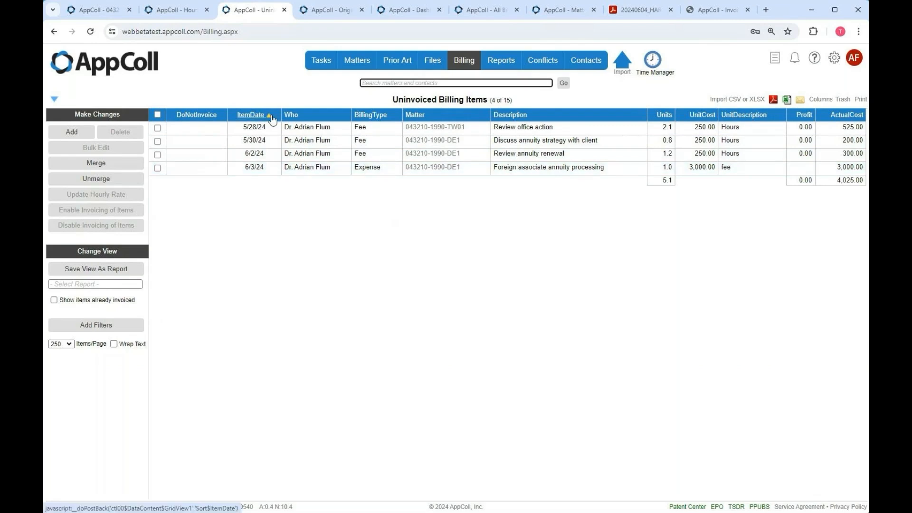
- Inspect the Patent drafting billing item on the Harley US Billing Matters invoice and close it without changes
mouse_move(507, 56)
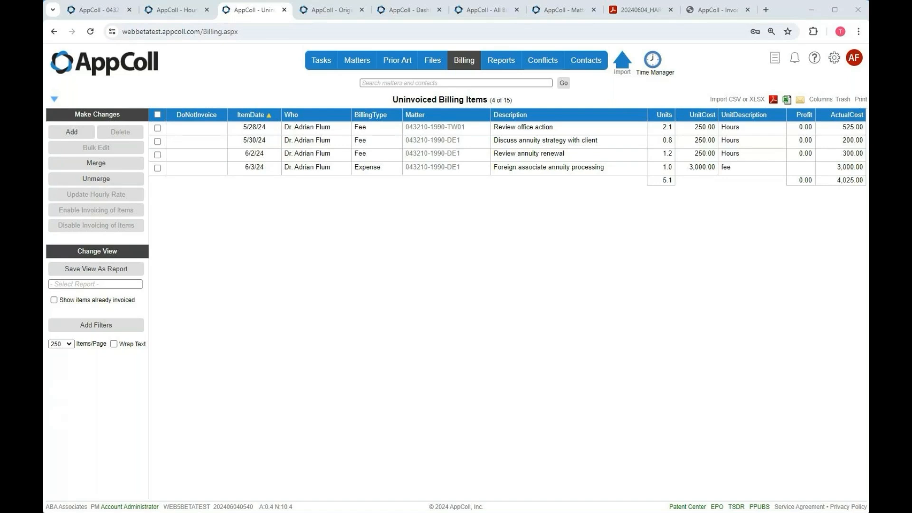
click(705, 12)
click(394, 132)
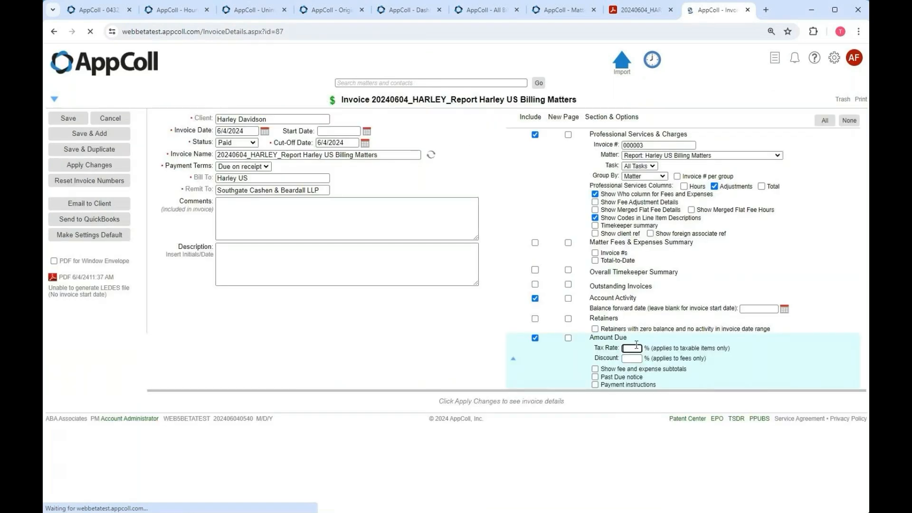
scroll(632, 290, down, 1)
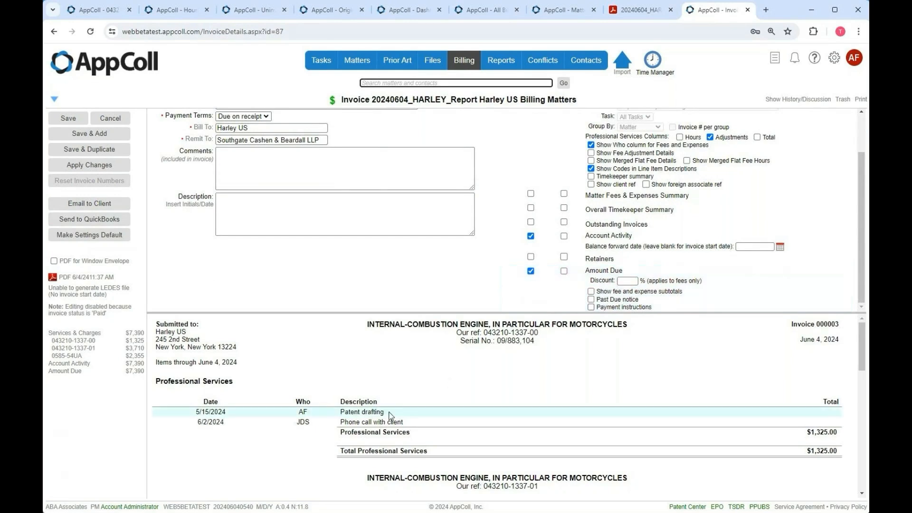
click(360, 414)
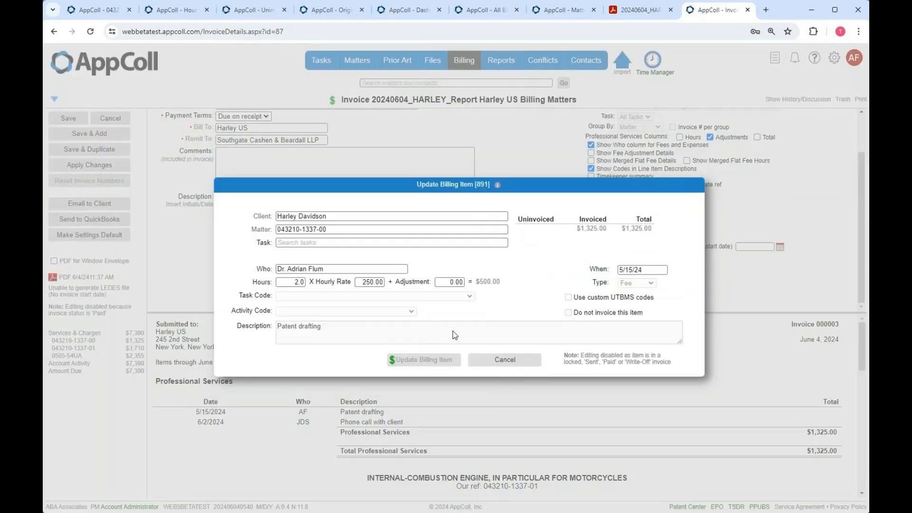
click(505, 368)
- Return to the Uninvoiced Billing Items list and open the Review office action item
click(494, 13)
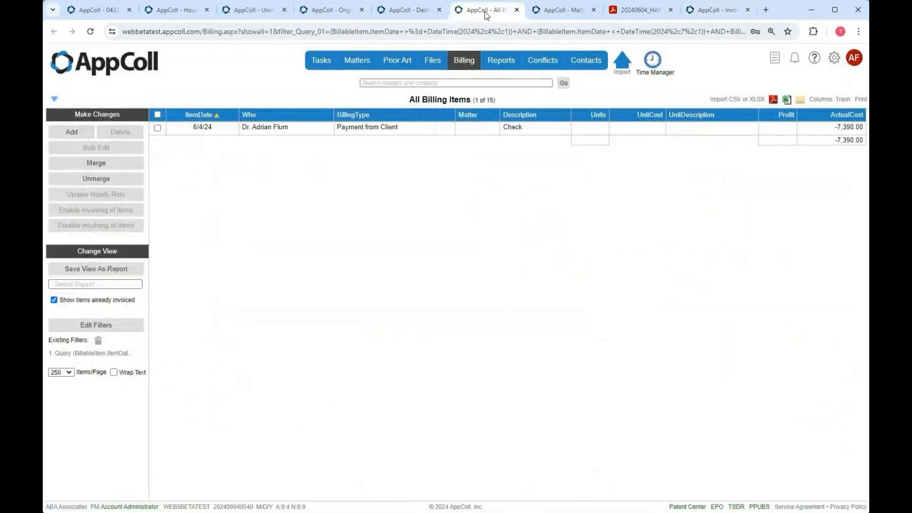
mouse_move(323, 67)
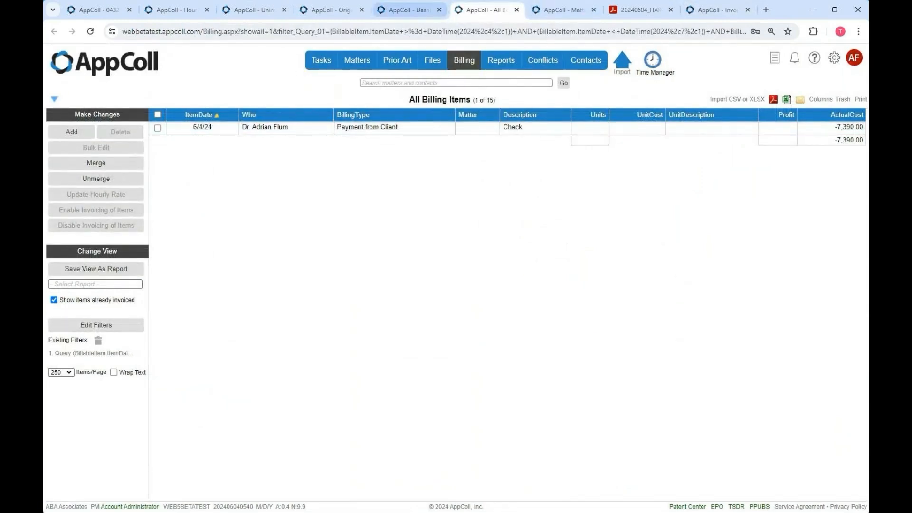
click(246, 11)
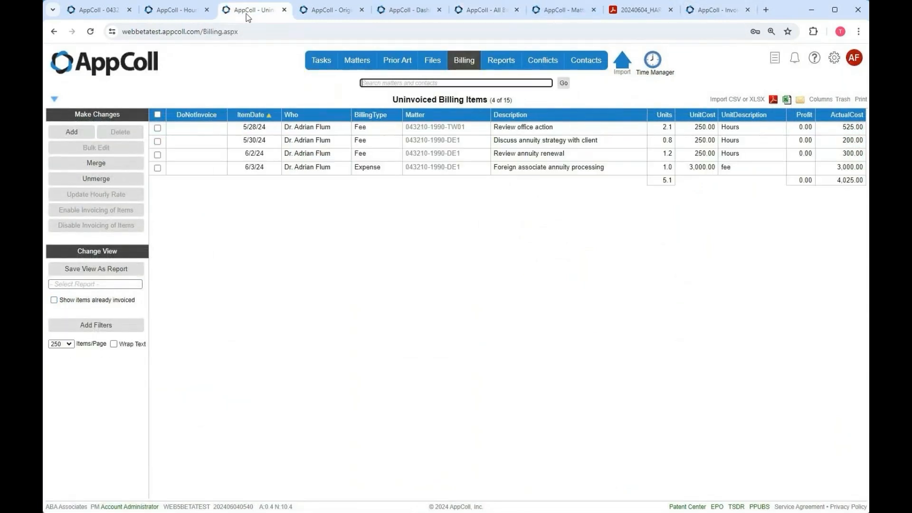
click(531, 132)
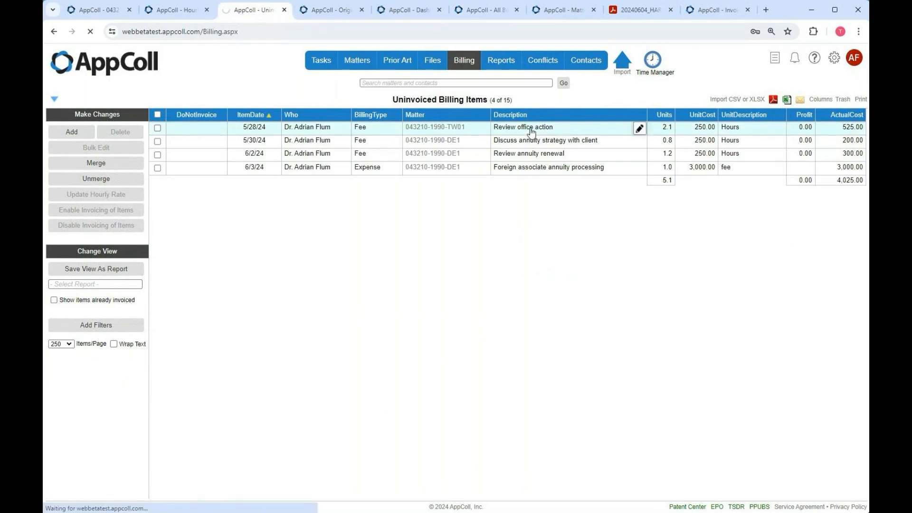